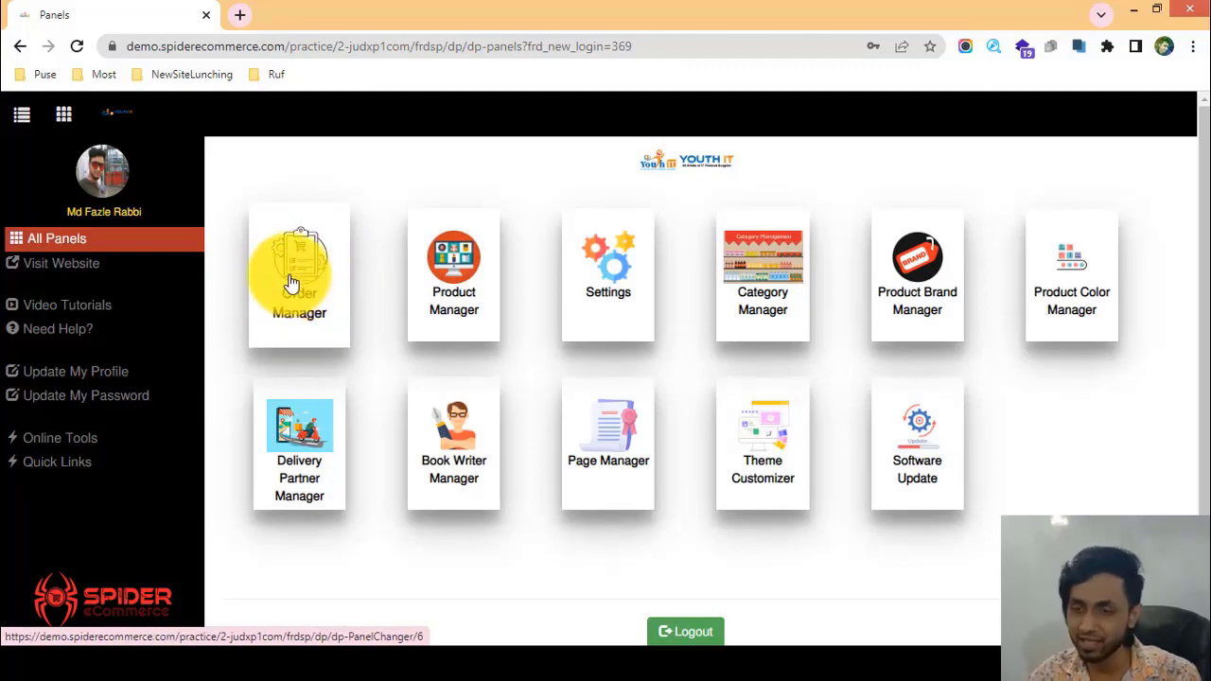
Open the Order Manager panel to reach its list of invoices.
{"action": "left_click", "coordinate": [291, 274]}
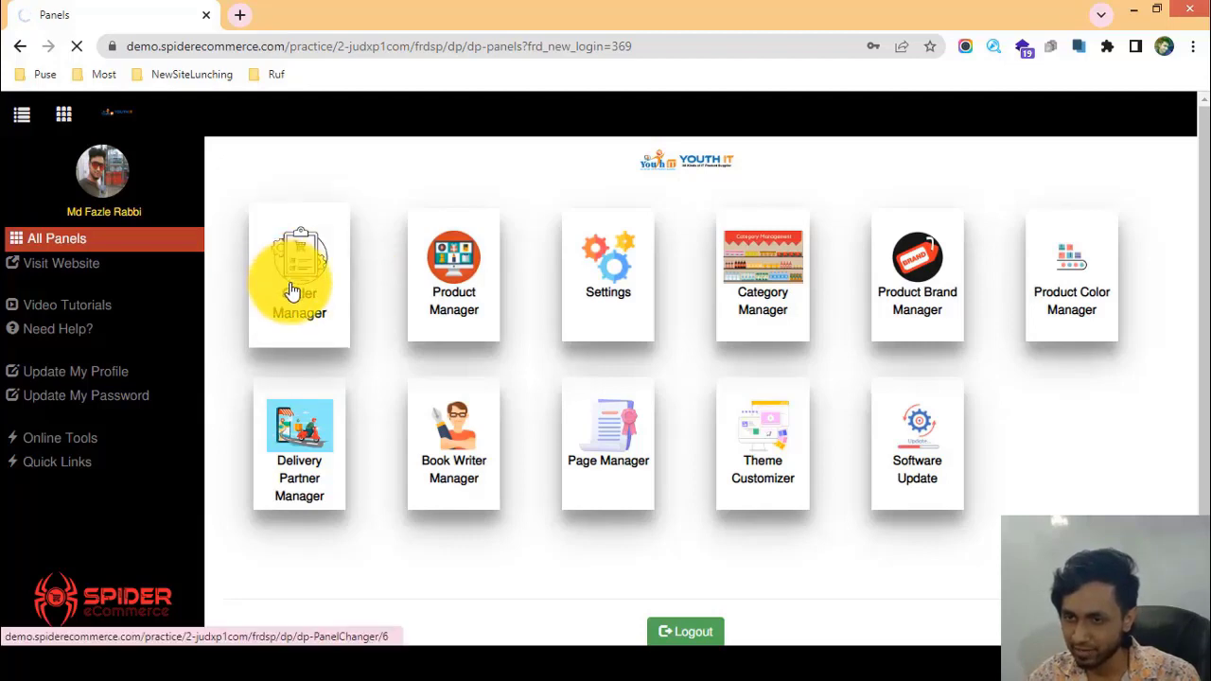
{"action": "scroll", "coordinate": [292, 292], "scroll_direction": "down", "scroll_amount": 2}
{"action": "scroll", "coordinate": [296, 293], "scroll_direction": "up", "scroll_amount": 2}
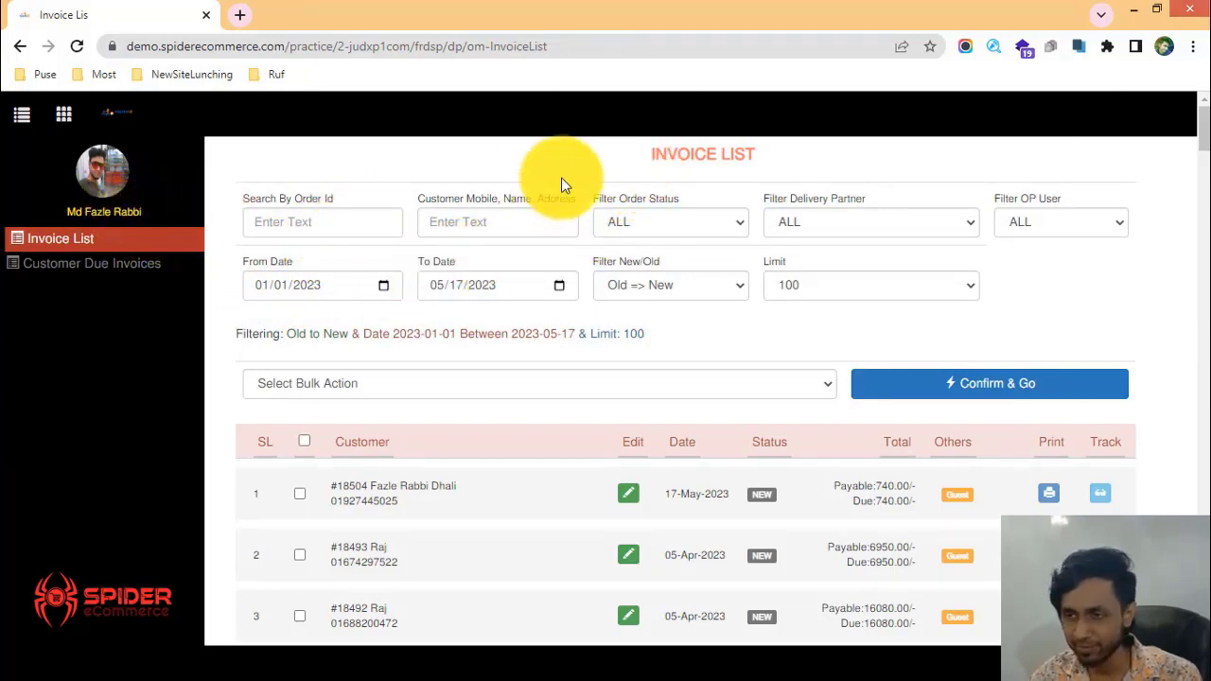
Examine the Invoice List page's heading, filter fields and order table.
{"action": "left_click", "coordinate": [648, 157]}
{"action": "left_click", "coordinate": [792, 157]}
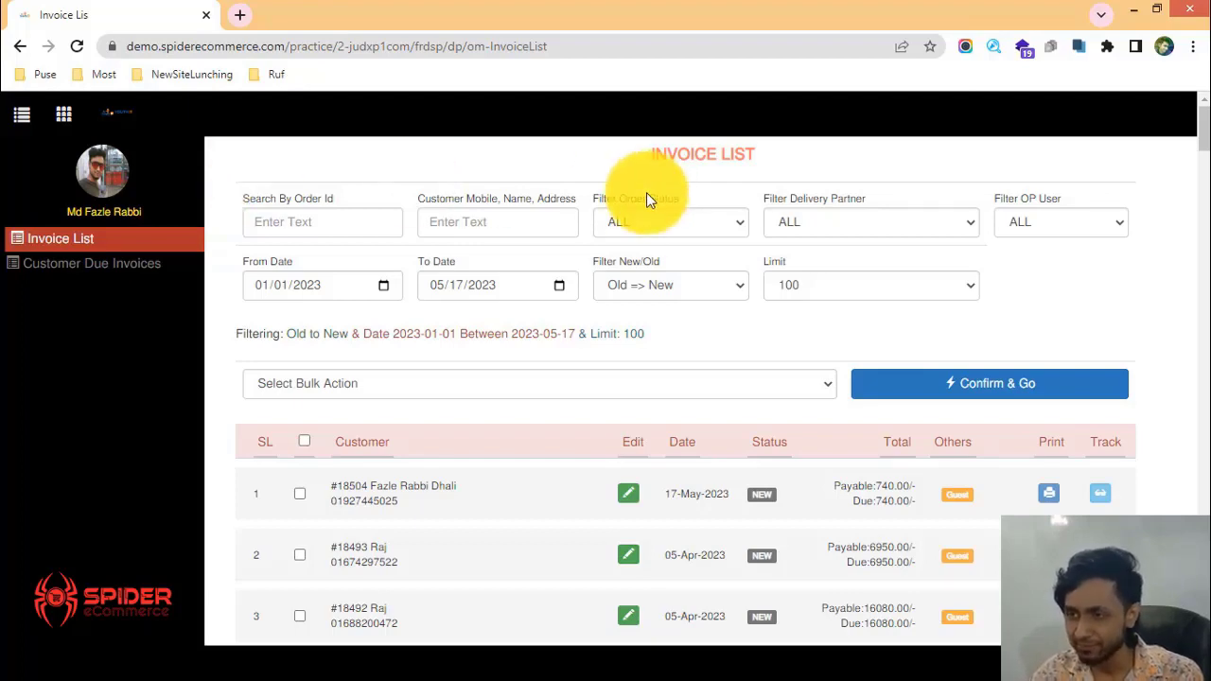
{"action": "scroll", "coordinate": [592, 371], "scroll_direction": "down", "scroll_amount": 6}
{"action": "scroll", "coordinate": [584, 359], "scroll_direction": "up", "scroll_amount": 6}
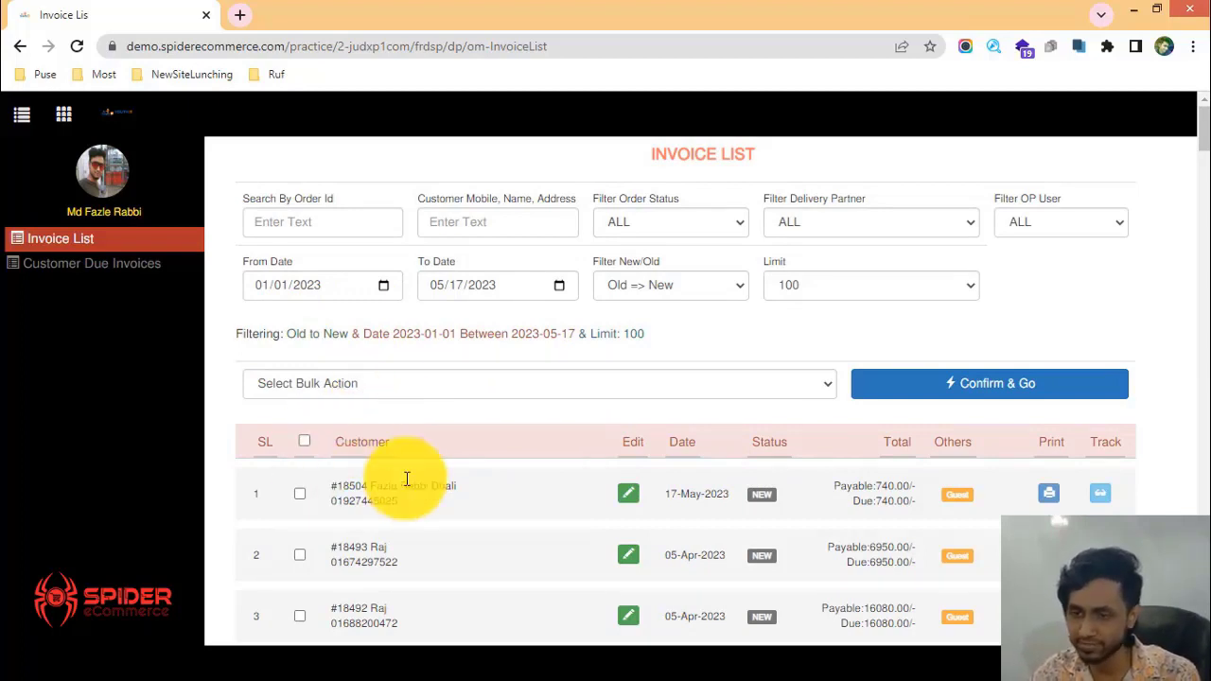
{"action": "left_click_drag", "start_coordinate": [643, 154], "coordinate": [811, 154]}
{"action": "left_click_drag", "start_coordinate": [648, 158], "coordinate": [771, 160]}
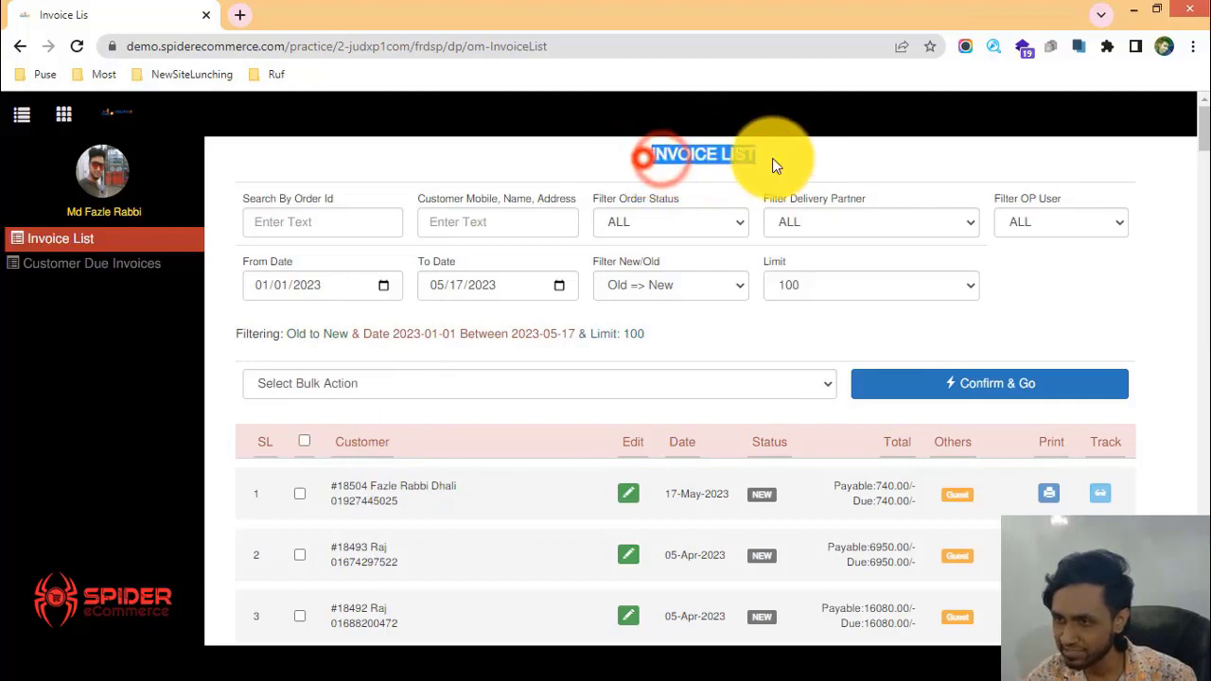
{"action": "scroll", "coordinate": [600, 330], "scroll_direction": "down", "scroll_amount": 2}
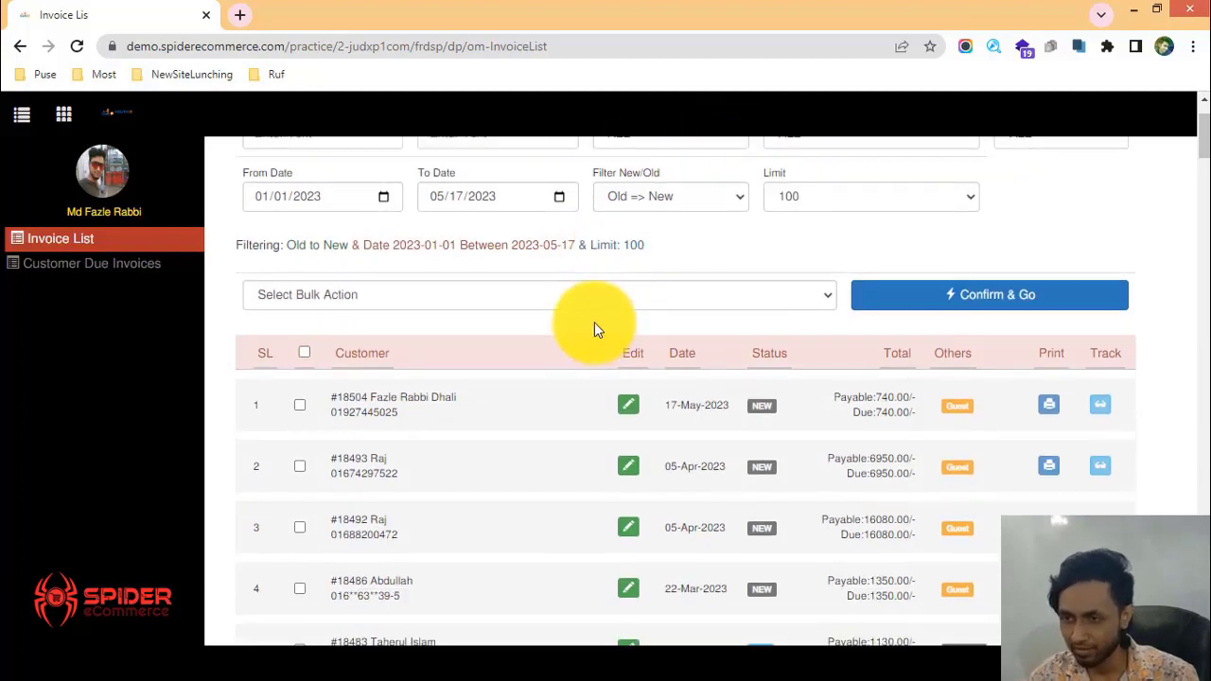
{"action": "scroll", "coordinate": [550, 291], "scroll_direction": "up", "scroll_amount": 2}
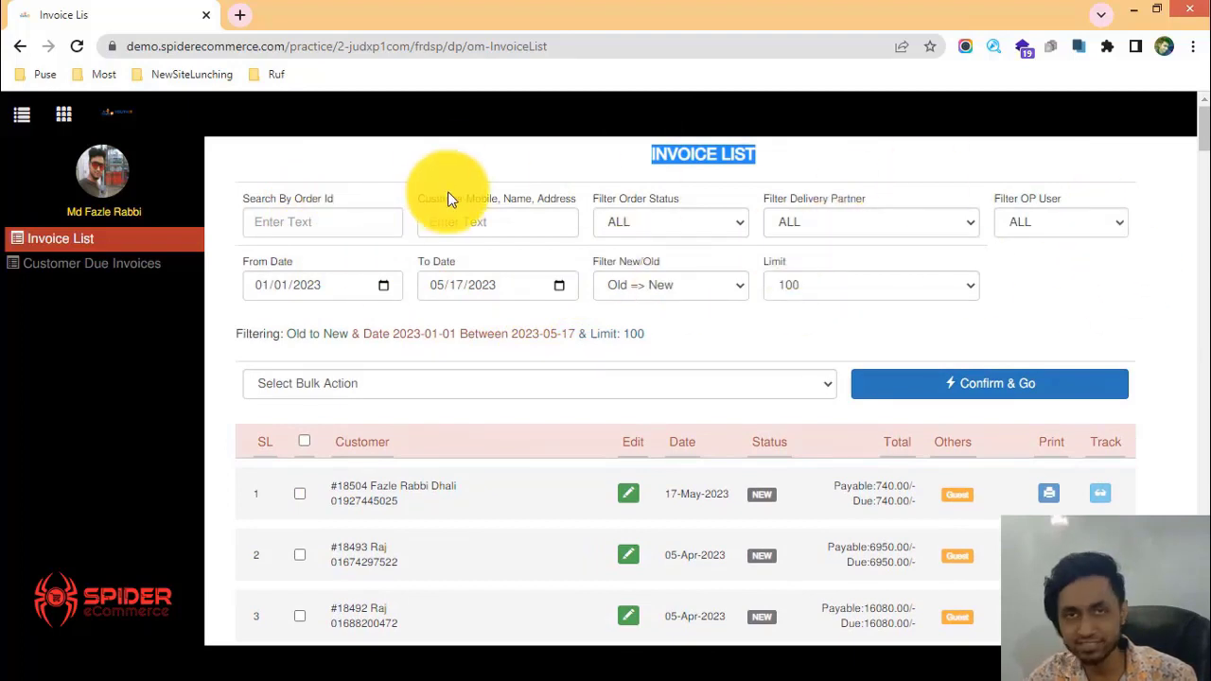
{"action": "scroll", "coordinate": [359, 294], "scroll_direction": "down", "scroll_amount": 2}
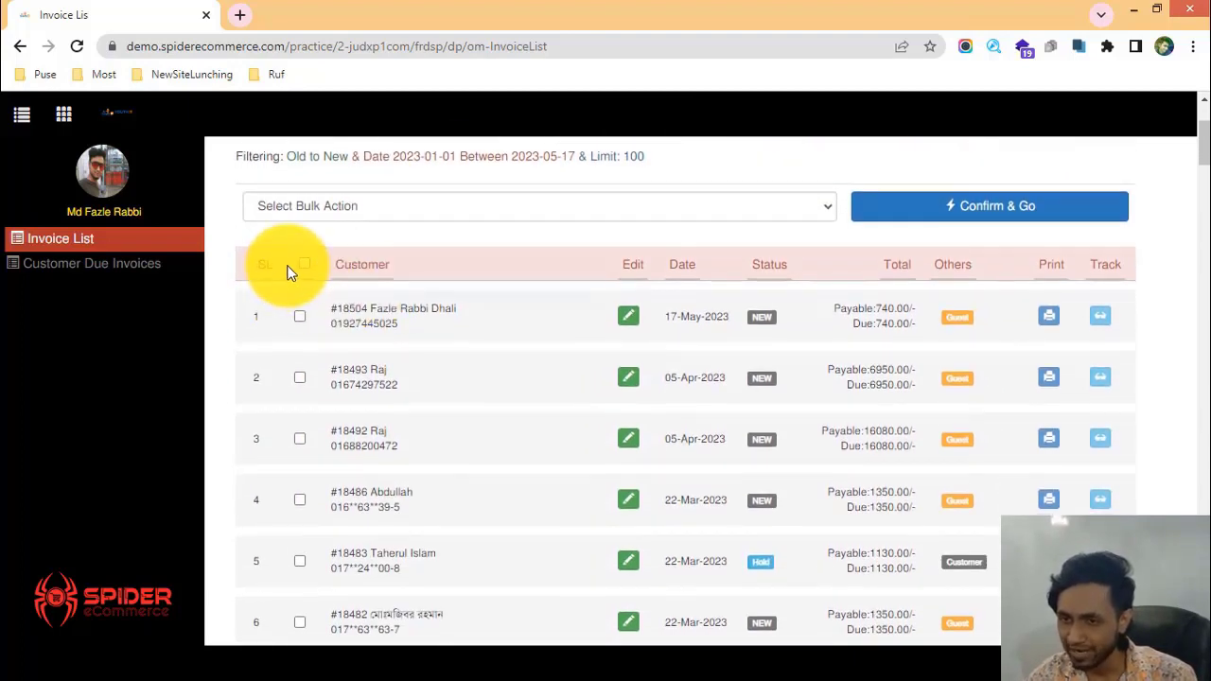
Look through the customer orders in the first rows of the invoice table.
{"action": "left_click_drag", "start_coordinate": [298, 265], "coordinate": [627, 325]}
{"action": "left_click_drag", "start_coordinate": [316, 313], "coordinate": [412, 386]}
{"action": "scroll", "coordinate": [574, 346], "scroll_direction": "down", "scroll_amount": 4}
{"action": "left_click_drag", "start_coordinate": [407, 248], "coordinate": [451, 327]}
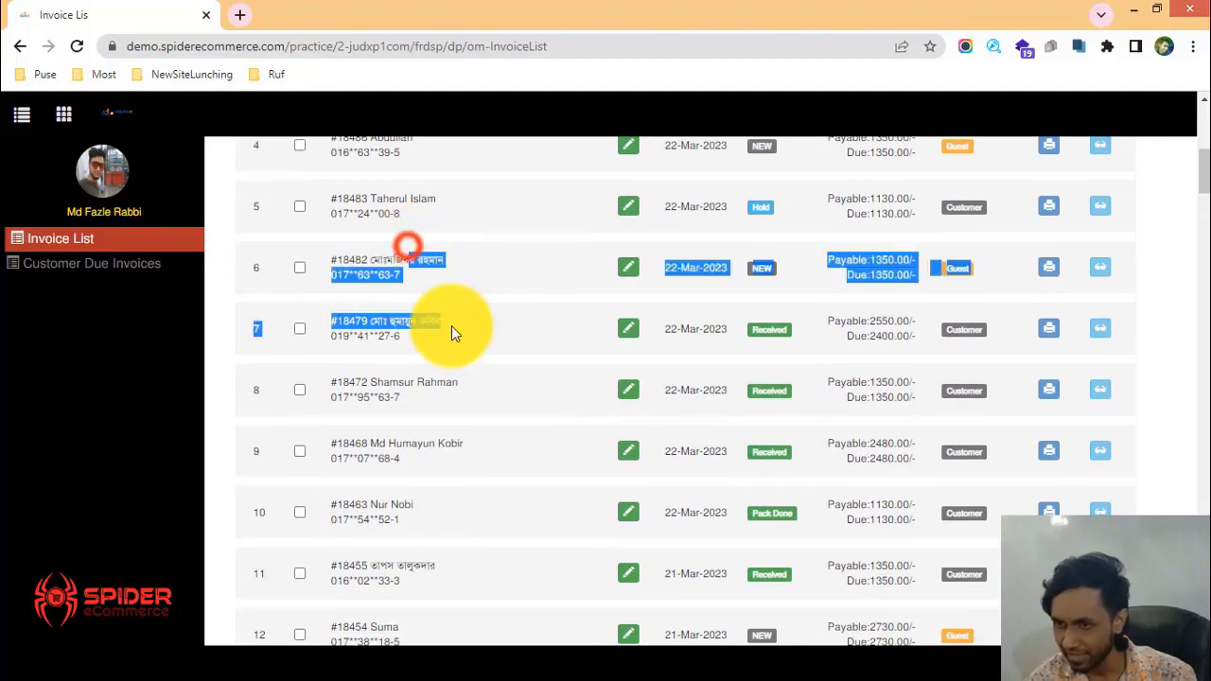
{"action": "scroll", "coordinate": [590, 454], "scroll_direction": "up", "scroll_amount": 6}
{"action": "scroll", "coordinate": [452, 378], "scroll_direction": "down", "scroll_amount": 3}
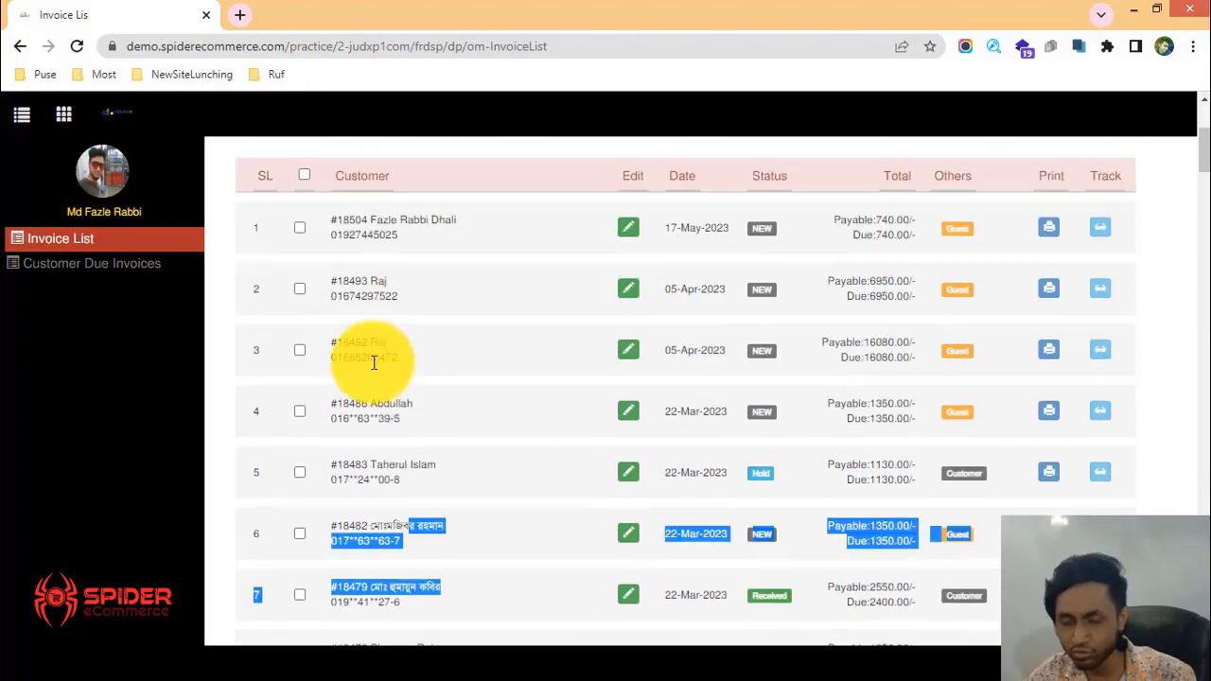
{"action": "scroll", "coordinate": [359, 383], "scroll_direction": "up", "scroll_amount": 3}
{"action": "scroll", "coordinate": [369, 416], "scroll_direction": "down", "scroll_amount": 1}
{"action": "left_click", "coordinate": [350, 400]}
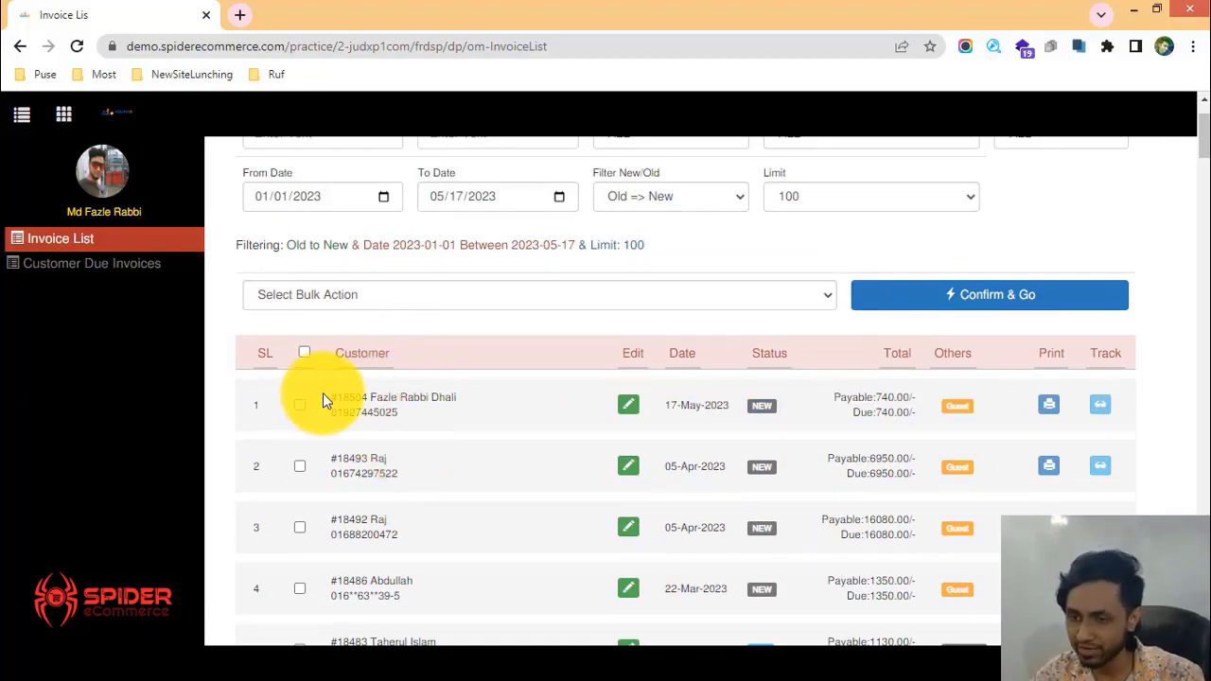
Read the first invoice row from the customer details across to the payable and due amounts.
{"action": "left_click_drag", "start_coordinate": [330, 405], "coordinate": [435, 426]}
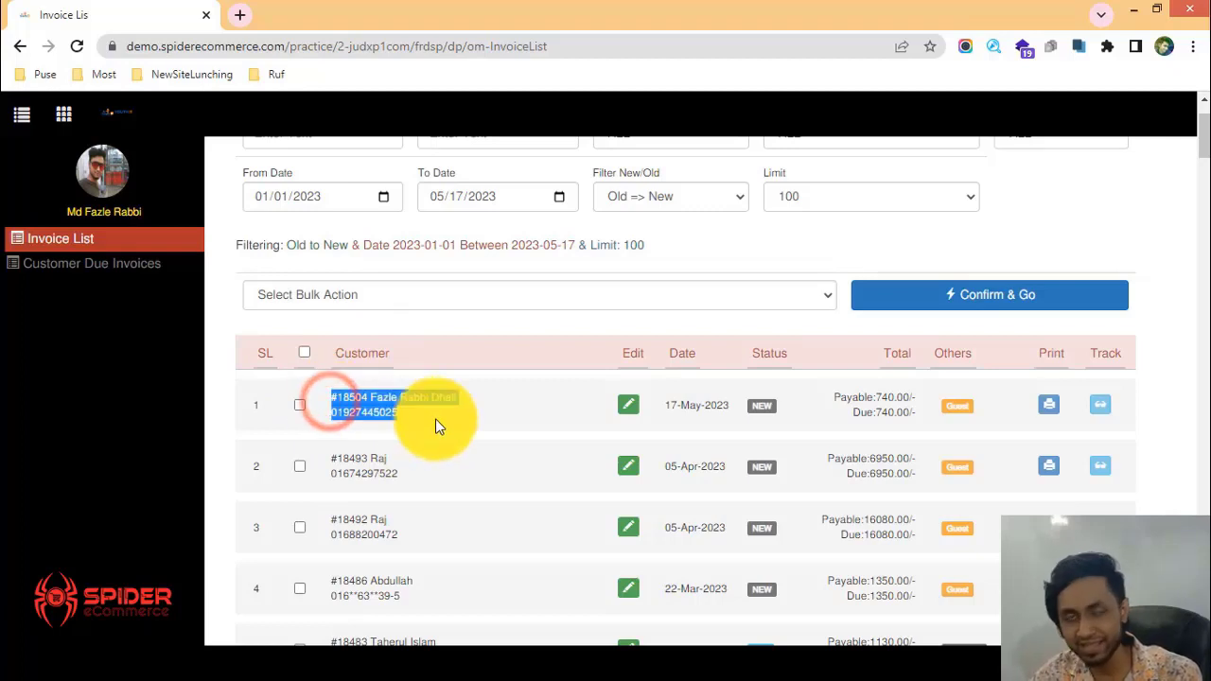
{"action": "left_click", "coordinate": [342, 414]}
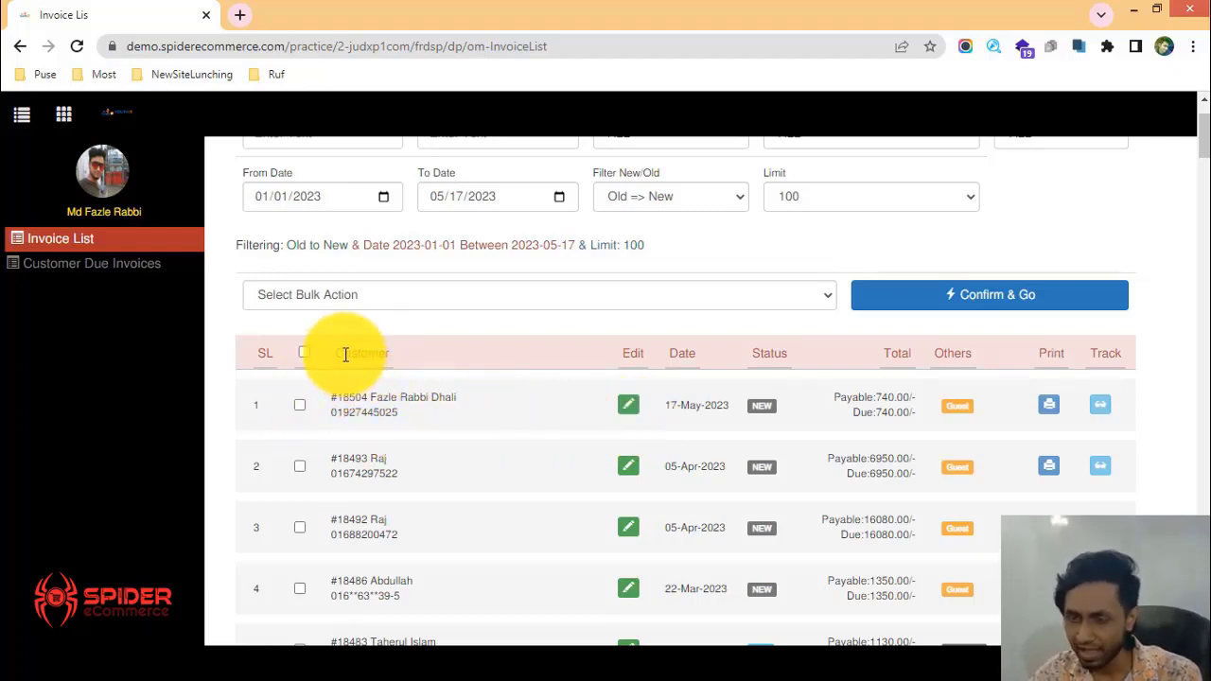
{"action": "left_click_drag", "start_coordinate": [330, 401], "coordinate": [918, 413]}
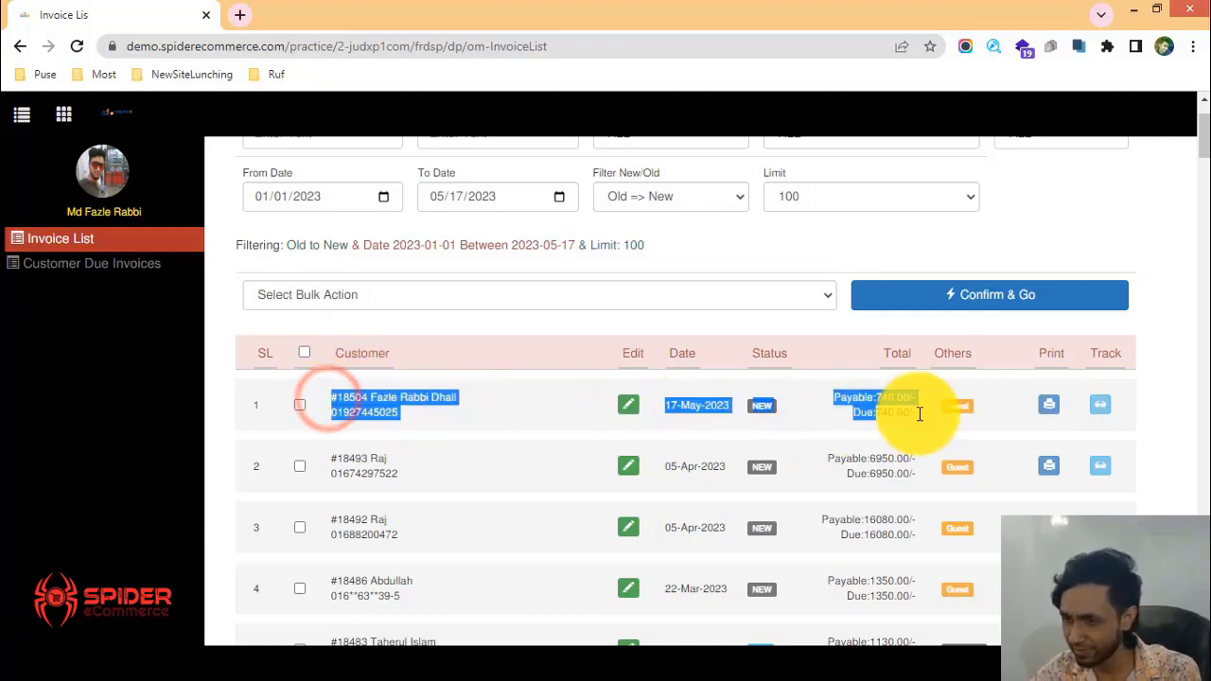
{"action": "left_click", "coordinate": [883, 420]}
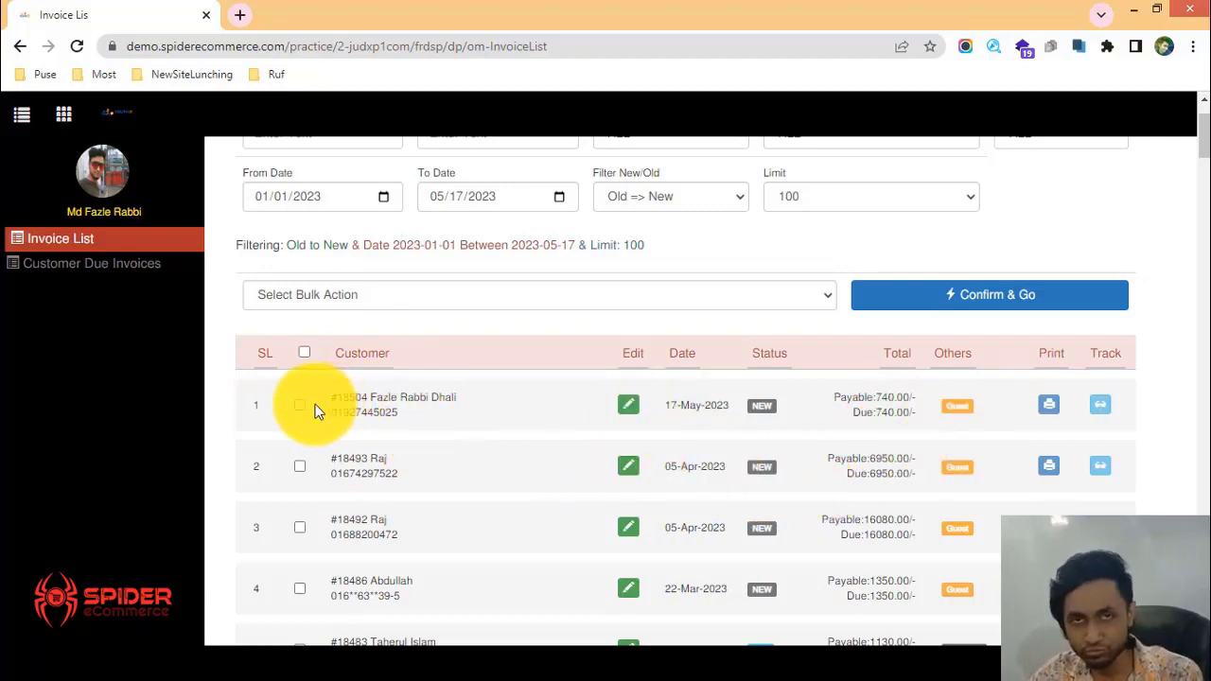
{"action": "mouse_move", "coordinate": [336, 391]}
{"action": "left_mouse_down"}
{"action": "mouse_move", "coordinate": [473, 419]}
{"action": "mouse_move", "coordinate": [734, 407]}
{"action": "mouse_move", "coordinate": [400, 425]}
{"action": "mouse_move", "coordinate": [331, 416]}
{"action": "left_mouse_up"}
{"action": "left_click", "coordinate": [343, 417]}
Check the SL serial numbers from the first to the last row of the invoice list.
{"action": "left_click_drag", "start_coordinate": [272, 354], "coordinate": [256, 355]}
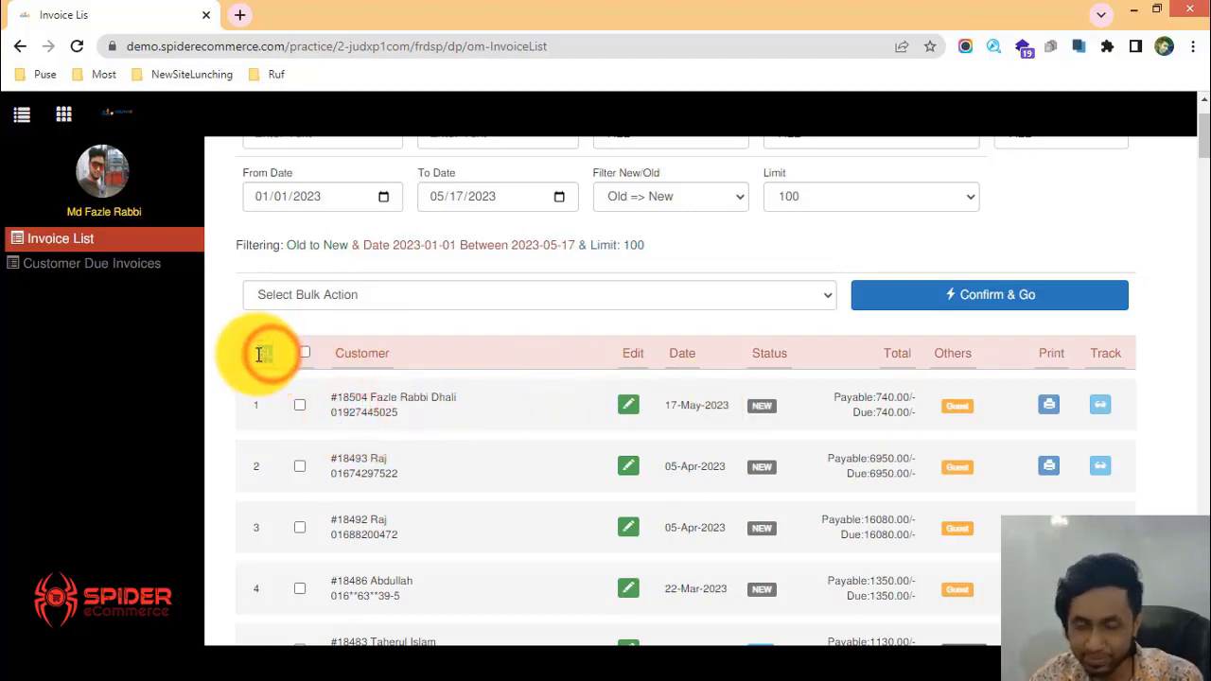
{"action": "double_click", "coordinate": [257, 358]}
{"action": "double_click", "coordinate": [263, 461]}
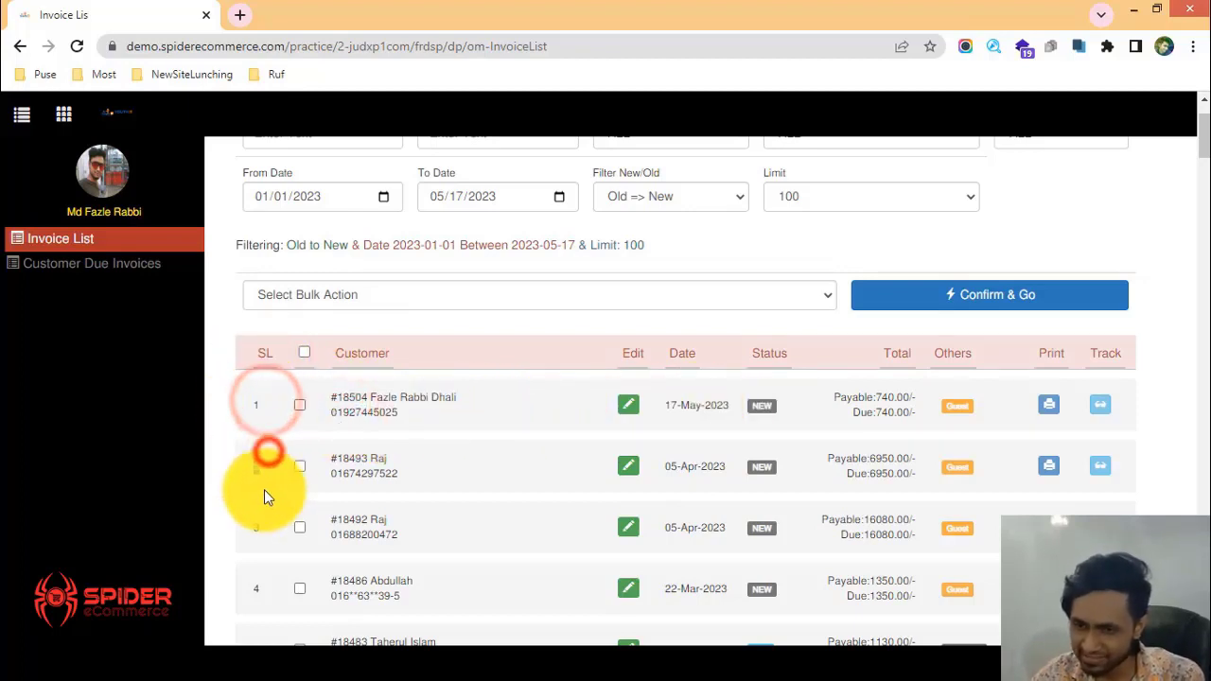
{"action": "scroll", "coordinate": [270, 426], "scroll_direction": "down", "scroll_amount": 10}
{"action": "scroll", "coordinate": [274, 369], "scroll_direction": "down", "scroll_amount": 20}
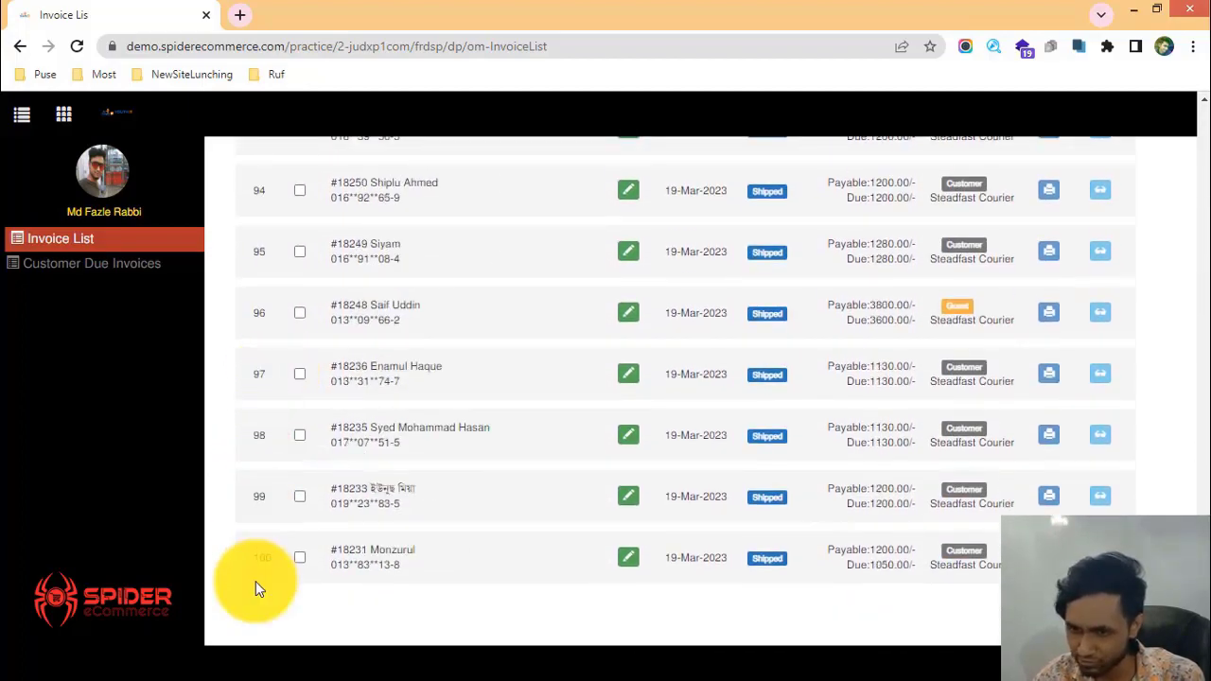
{"action": "left_click_drag", "start_coordinate": [256, 558], "coordinate": [271, 557]}
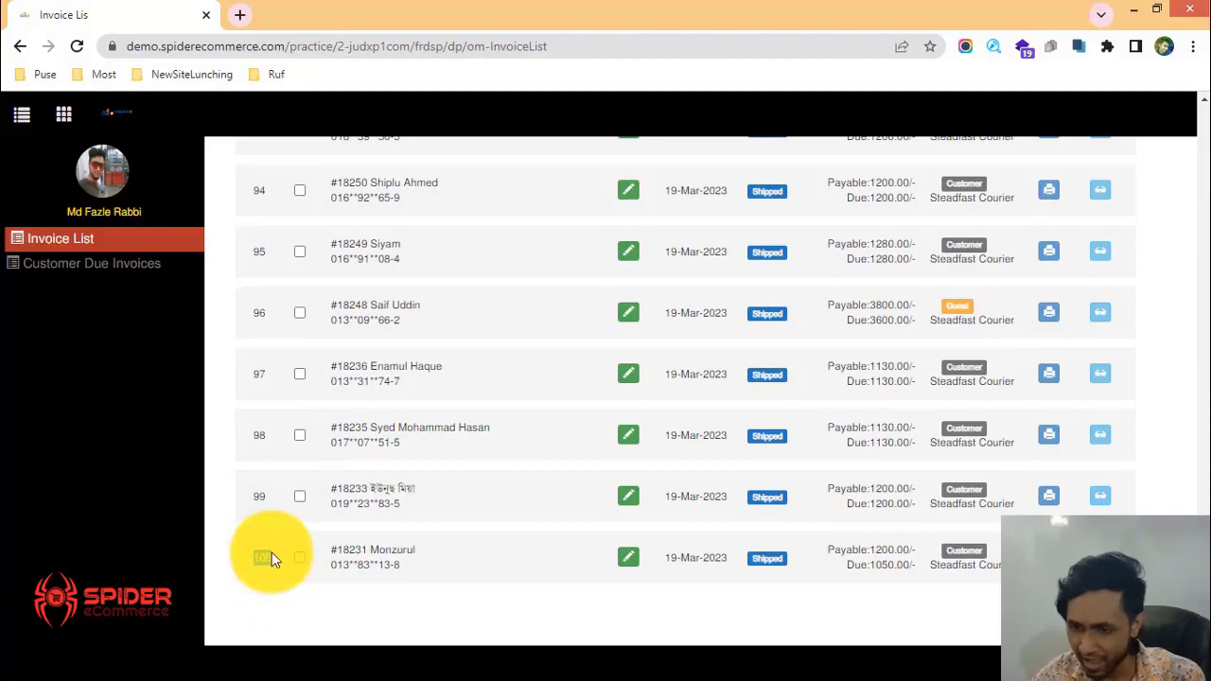
{"action": "scroll", "coordinate": [293, 411], "scroll_direction": "up", "scroll_amount": 20}
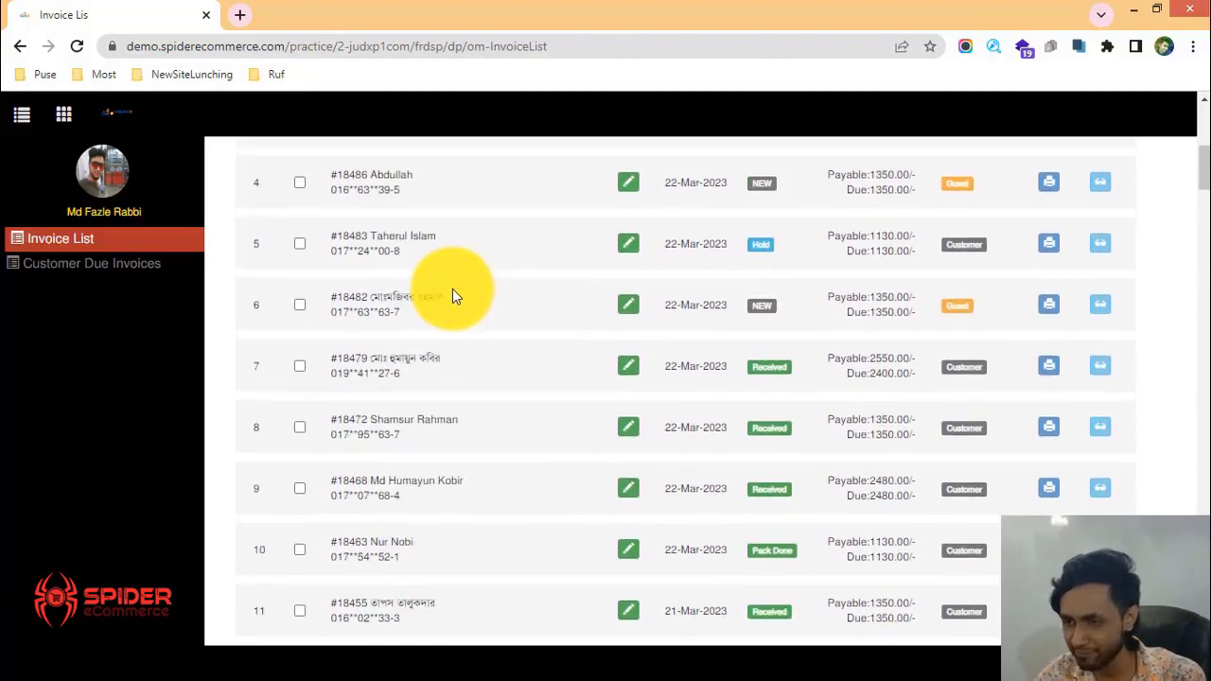
{"action": "scroll", "coordinate": [450, 296], "scroll_direction": "up", "scroll_amount": 5}
{"action": "scroll", "coordinate": [473, 331], "scroll_direction": "down", "scroll_amount": 1}
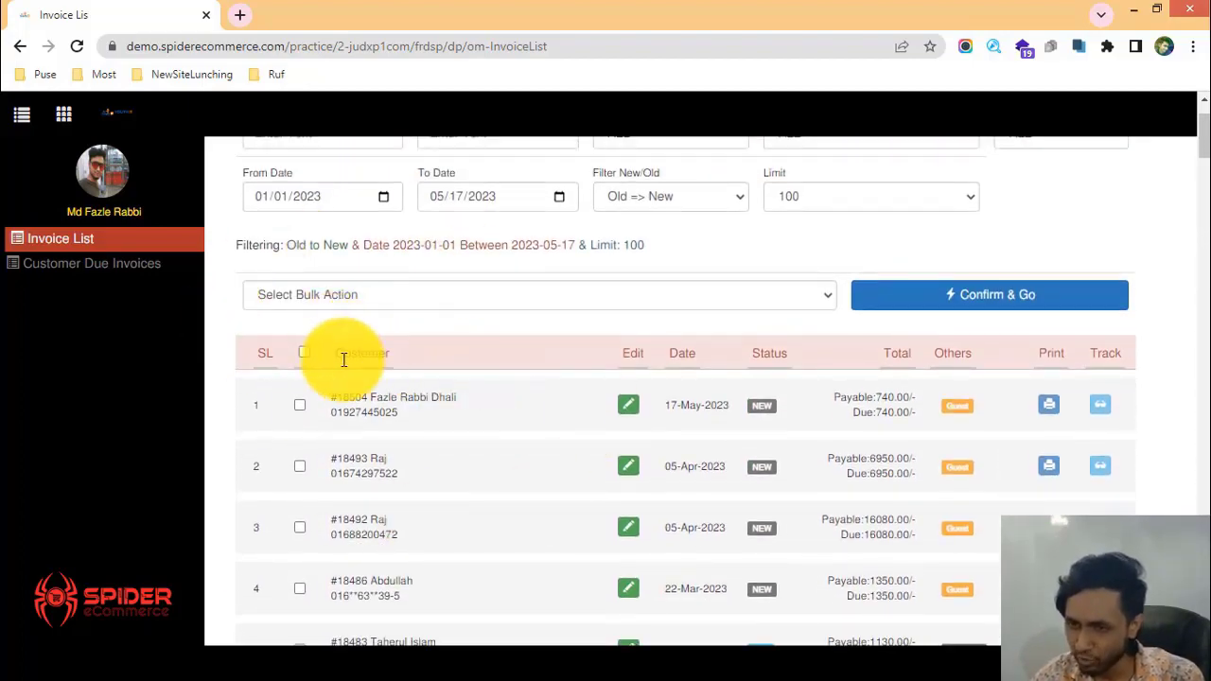
Examine the order IDs and customer names in the Customer column of the first rows.
{"action": "left_click_drag", "start_coordinate": [337, 352], "coordinate": [419, 354]}
{"action": "left_click", "coordinate": [421, 349]}
{"action": "left_click", "coordinate": [354, 362]}
{"action": "left_click", "coordinate": [445, 355]}
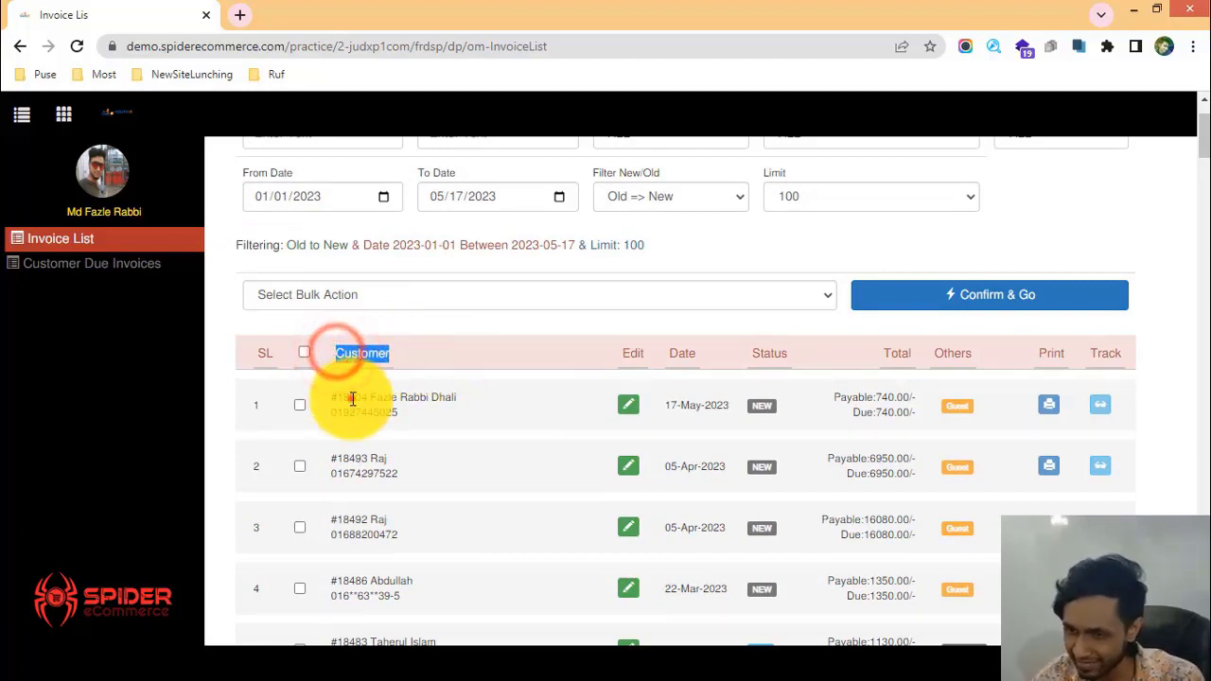
{"action": "mouse_move", "coordinate": [351, 398]}
{"action": "left_mouse_down"}
{"action": "mouse_move", "coordinate": [460, 402]}
{"action": "mouse_move", "coordinate": [337, 411]}
{"action": "mouse_move", "coordinate": [369, 393]}
{"action": "left_mouse_up"}
{"action": "left_click", "coordinate": [405, 397]}
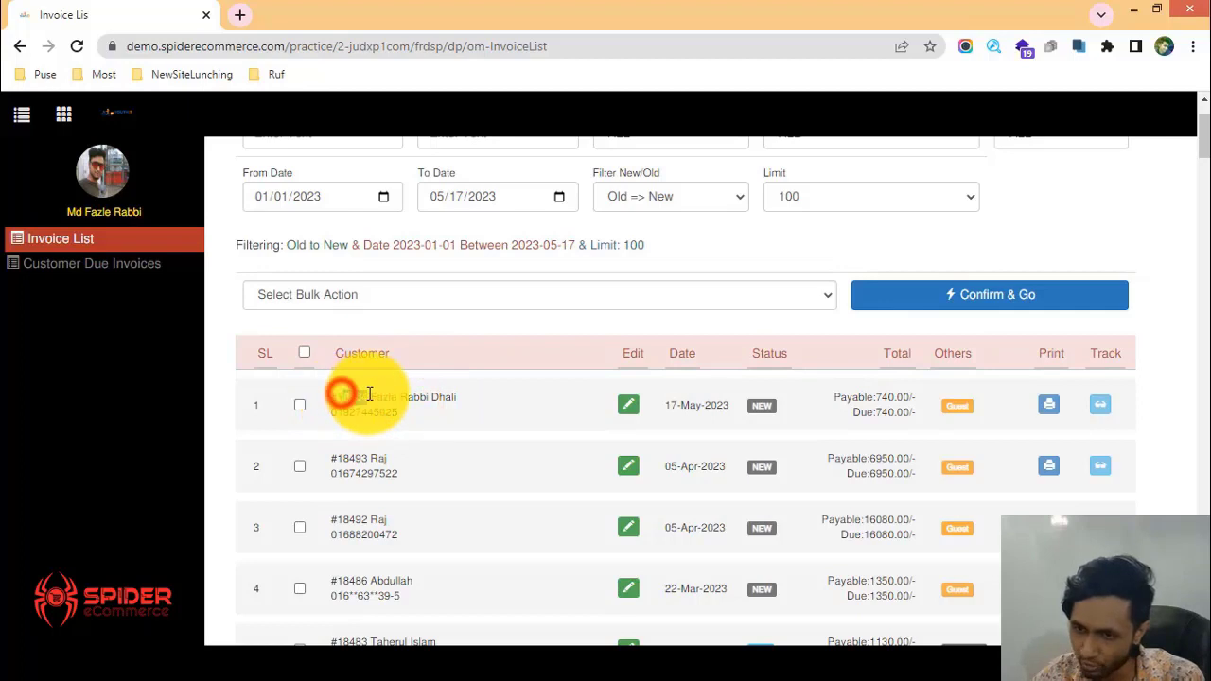
{"action": "double_click", "coordinate": [369, 394]}
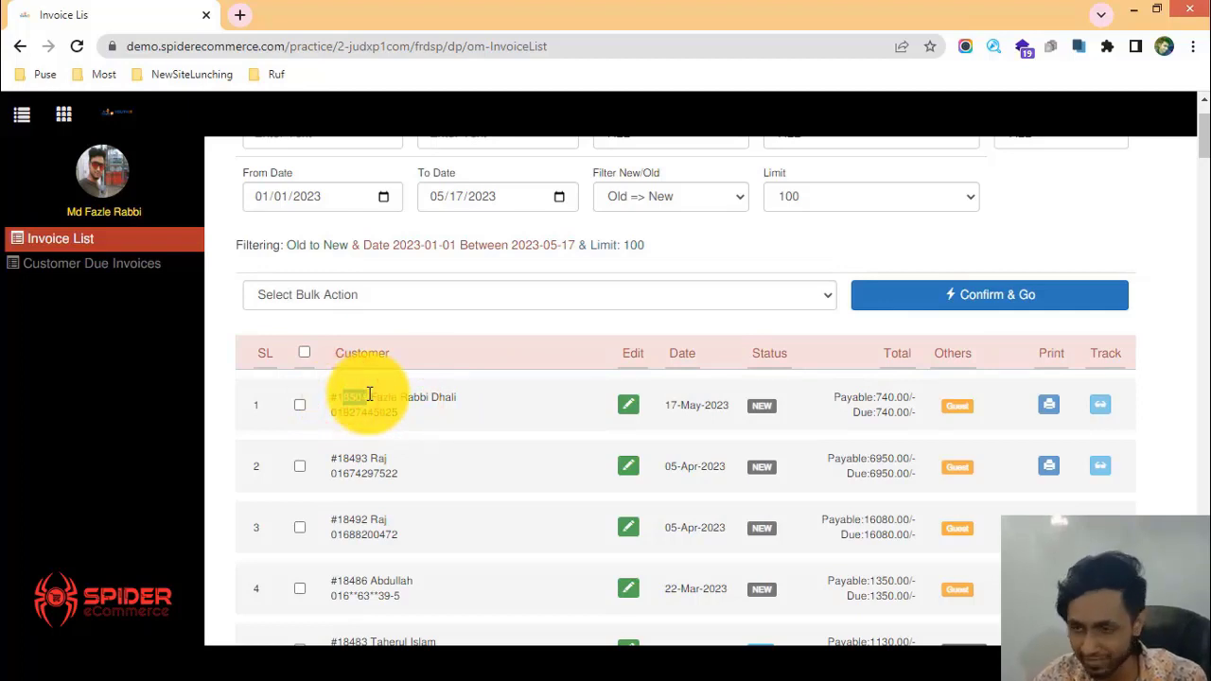
{"action": "left_click_drag", "start_coordinate": [372, 394], "coordinate": [359, 434]}
{"action": "scroll", "coordinate": [343, 394], "scroll_direction": "down", "scroll_amount": 1}
{"action": "mouse_move", "coordinate": [363, 500]}
{"action": "left_mouse_down"}
{"action": "mouse_move", "coordinate": [406, 498]}
{"action": "mouse_move", "coordinate": [363, 507]}
{"action": "left_mouse_up"}
{"action": "left_click_drag", "start_coordinate": [384, 441], "coordinate": [336, 430]}
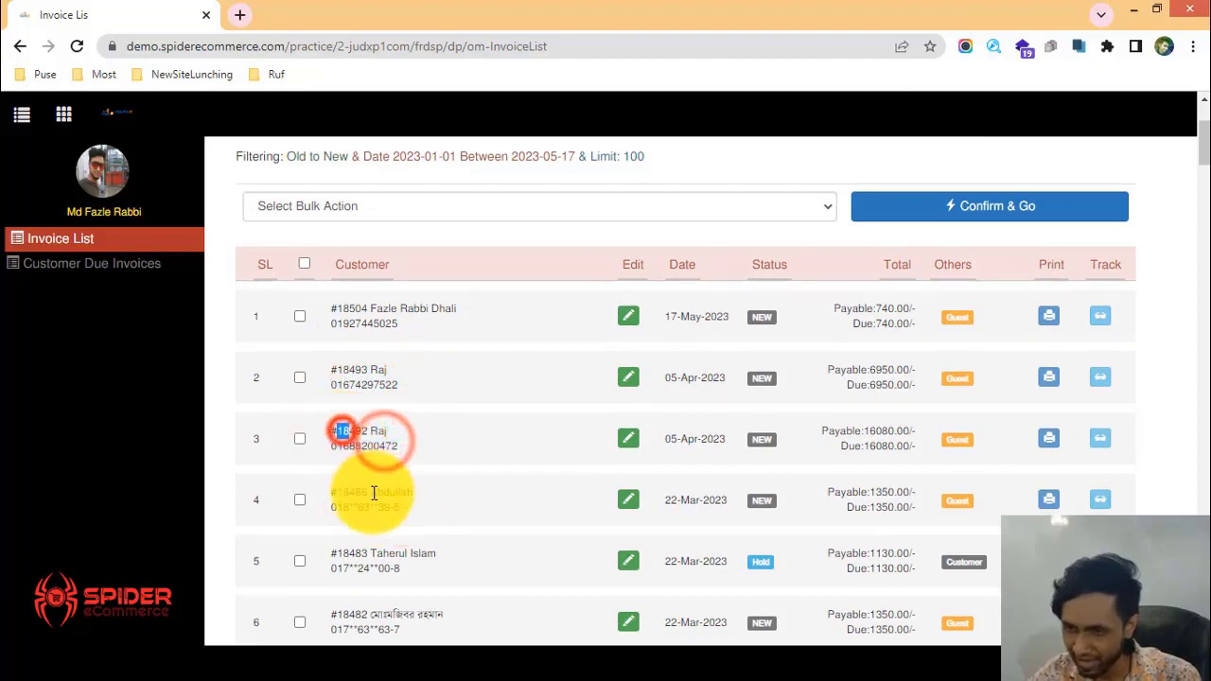
Compare the customer phone numbers in the fifth, seventh and first invoice rows.
{"action": "scroll", "coordinate": [372, 494], "scroll_direction": "down", "scroll_amount": 1}
{"action": "left_click_drag", "start_coordinate": [331, 479], "coordinate": [405, 480]}
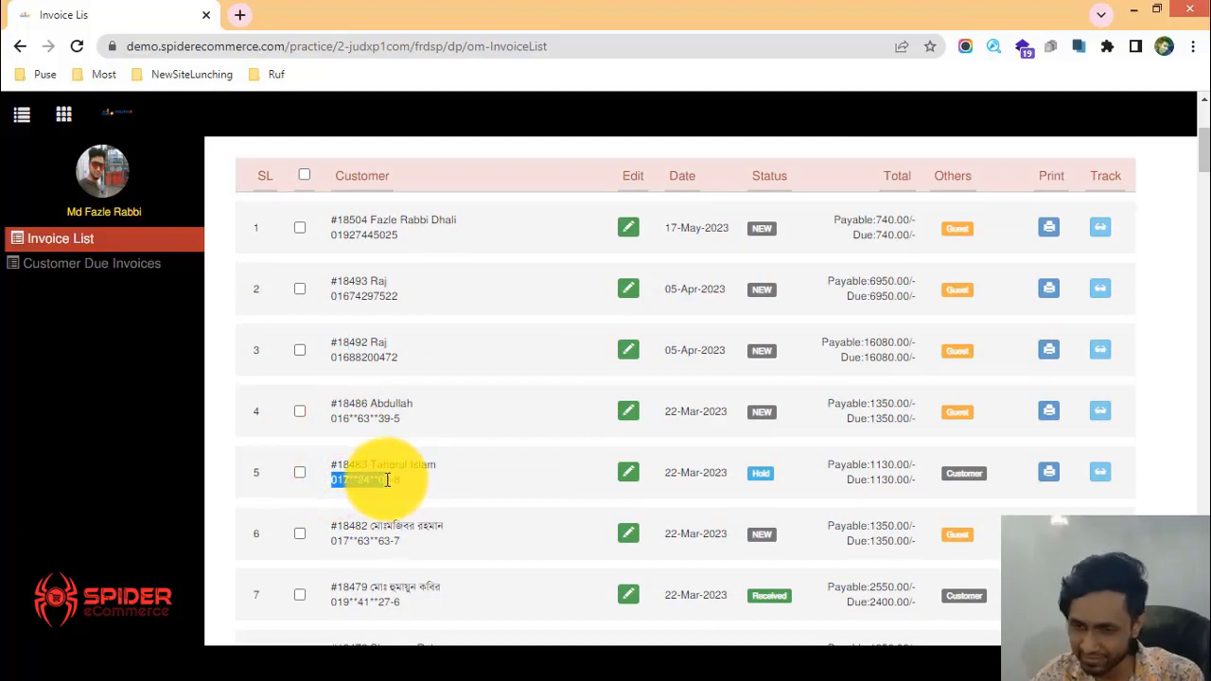
{"action": "left_click", "coordinate": [388, 478]}
{"action": "scroll", "coordinate": [383, 468], "scroll_direction": "down", "scroll_amount": 2}
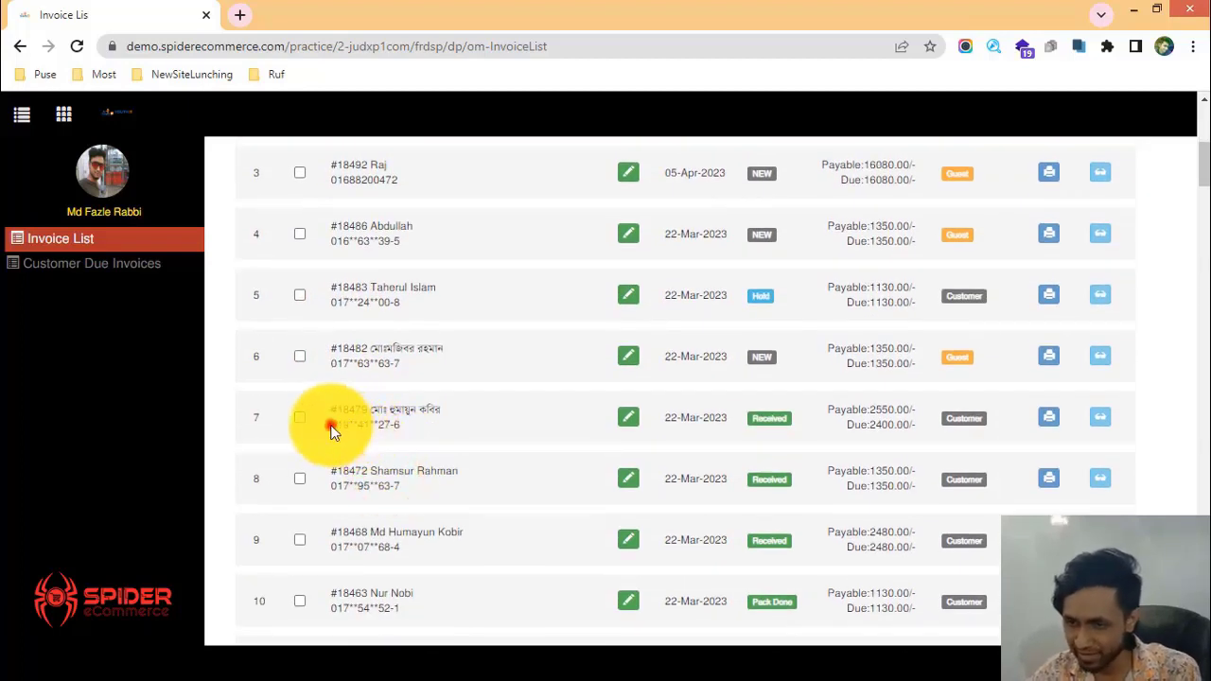
{"action": "left_click_drag", "start_coordinate": [331, 431], "coordinate": [402, 437]}
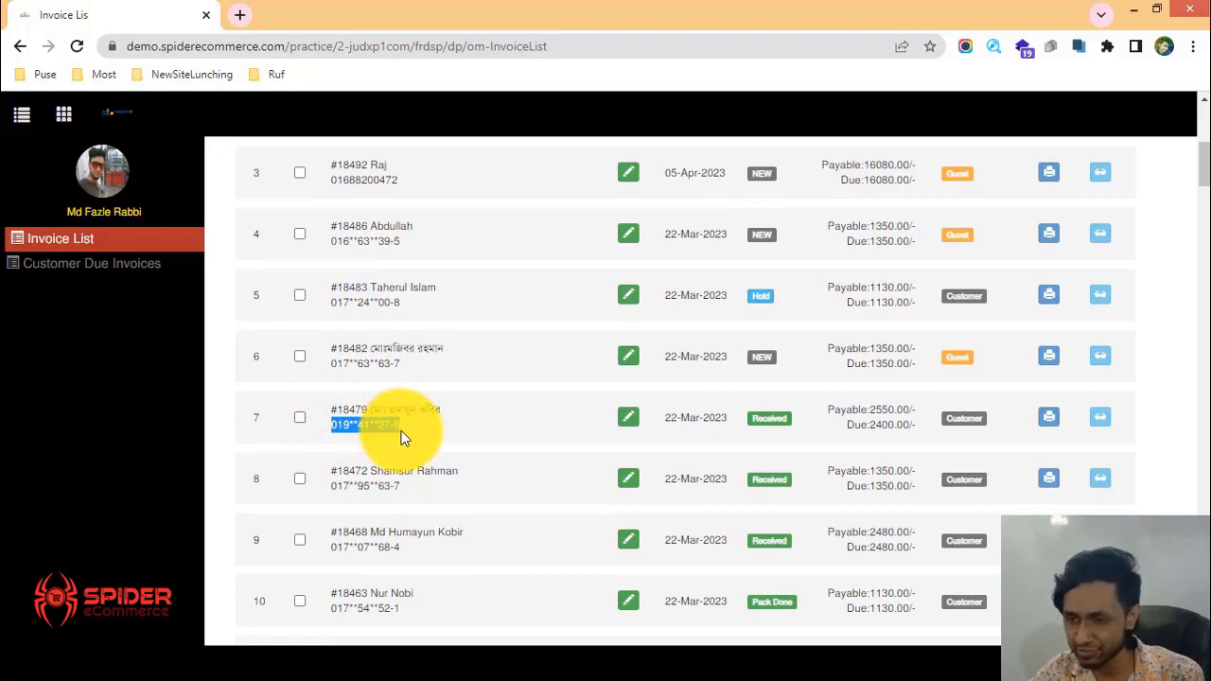
{"action": "scroll", "coordinate": [371, 419], "scroll_direction": "up", "scroll_amount": 4}
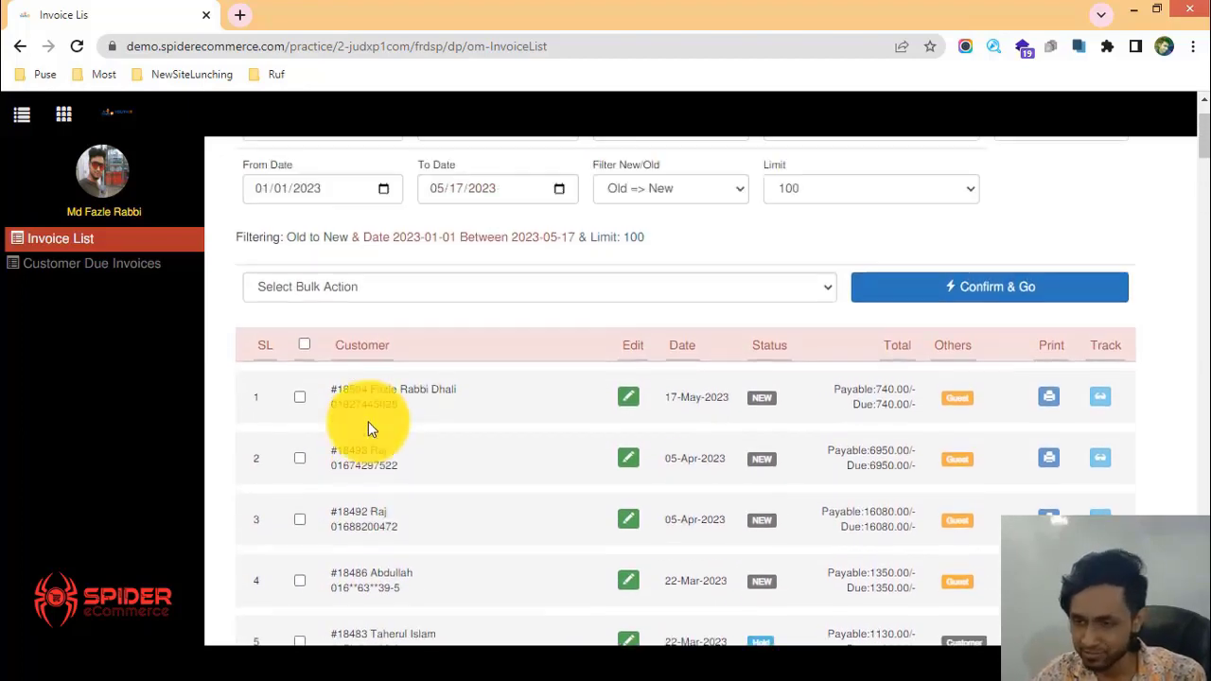
{"action": "scroll", "coordinate": [369, 425], "scroll_direction": "up", "scroll_amount": 3}
{"action": "scroll", "coordinate": [369, 427], "scroll_direction": "down", "scroll_amount": 3}
{"action": "left_click_drag", "start_coordinate": [342, 412], "coordinate": [413, 413]}
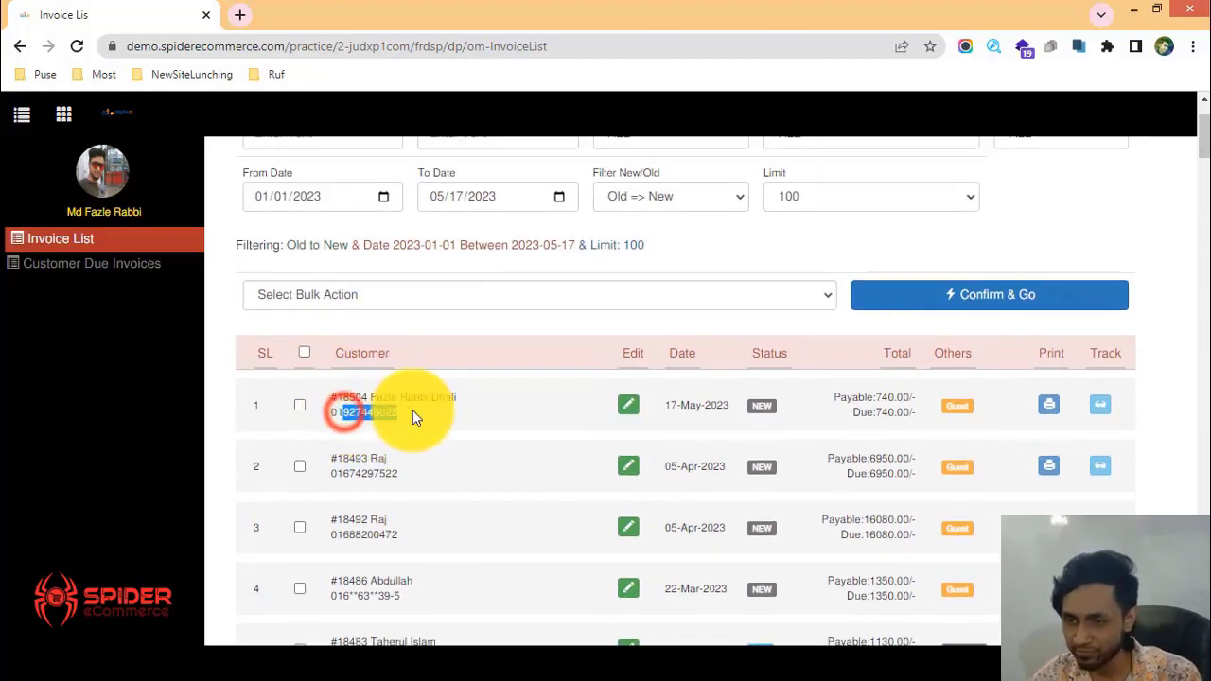
{"action": "left_click", "coordinate": [413, 413]}
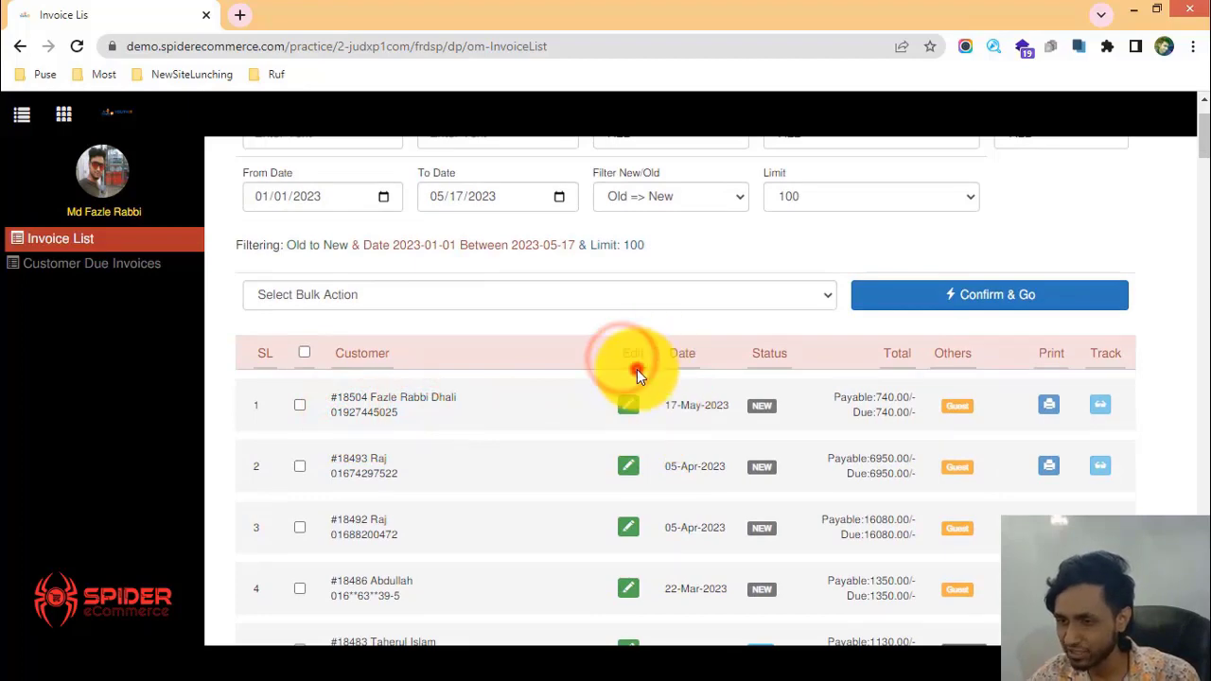
Open the second invoice in the list for editing and look over its details.
{"action": "scroll", "coordinate": [622, 440], "scroll_direction": "down", "scroll_amount": 1}
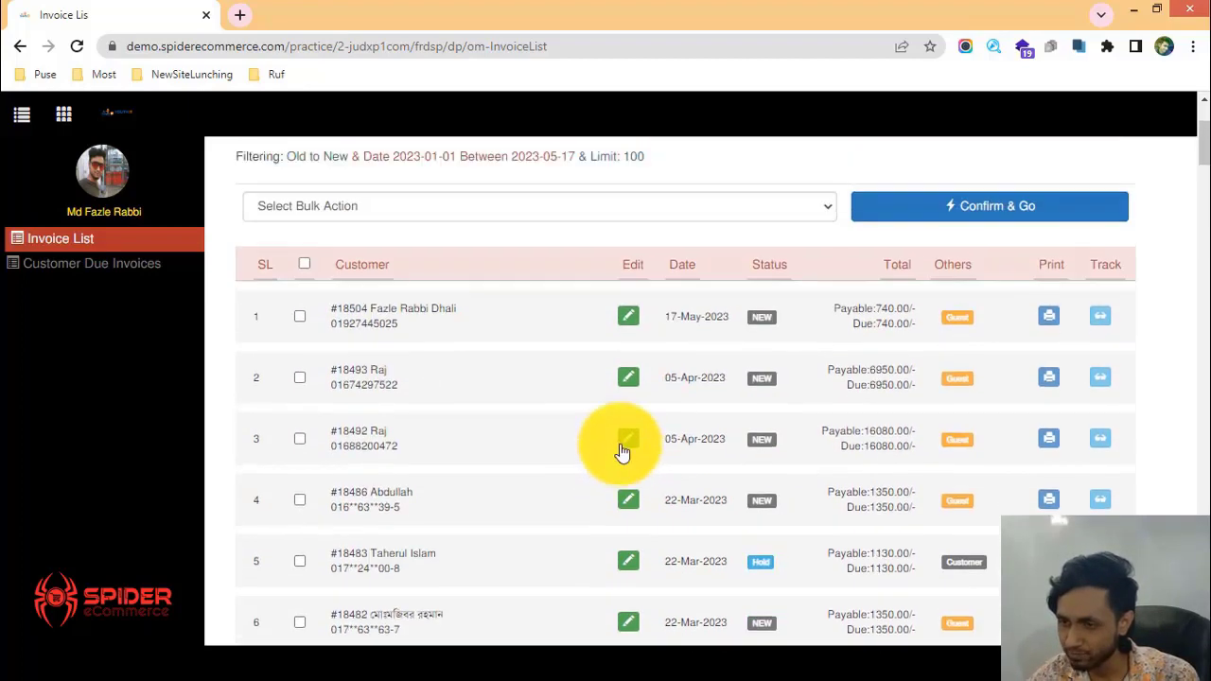
{"action": "scroll", "coordinate": [621, 416], "scroll_direction": "up", "scroll_amount": 2}
{"action": "scroll", "coordinate": [615, 387], "scroll_direction": "down", "scroll_amount": 3}
{"action": "scroll", "coordinate": [625, 424], "scroll_direction": "up", "scroll_amount": 1}
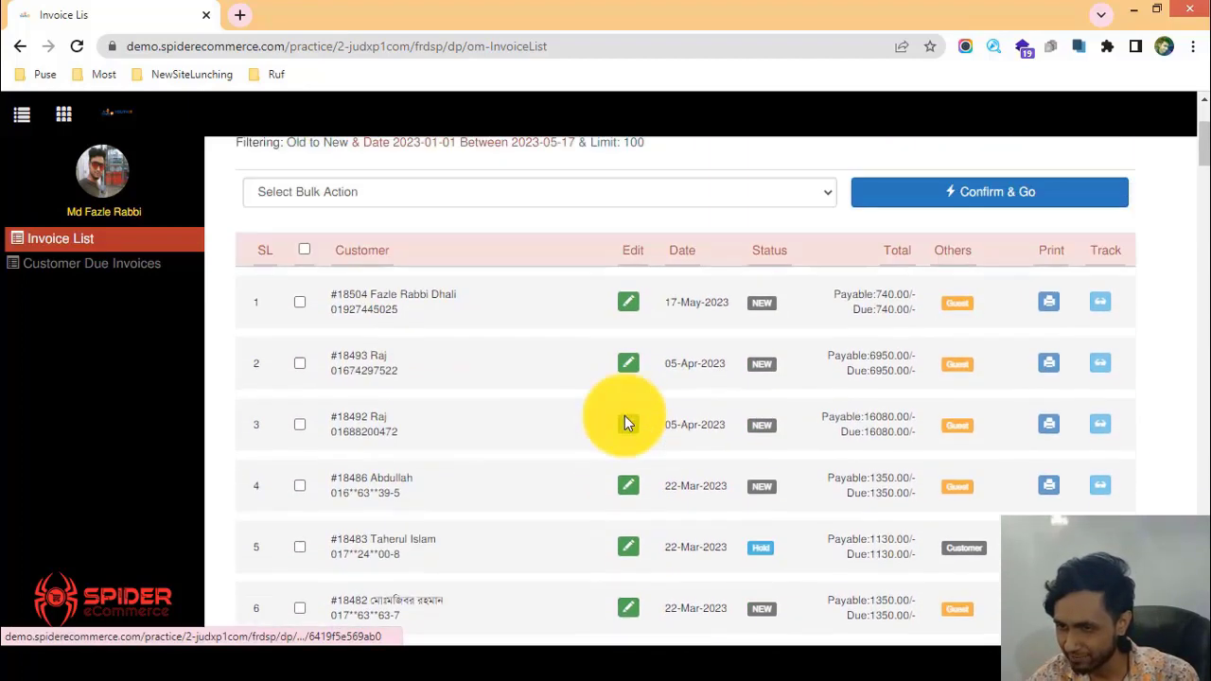
{"action": "scroll", "coordinate": [620, 416], "scroll_direction": "up", "scroll_amount": 3}
{"action": "scroll", "coordinate": [619, 414], "scroll_direction": "down", "scroll_amount": 3}
{"action": "left_click", "coordinate": [634, 371]}
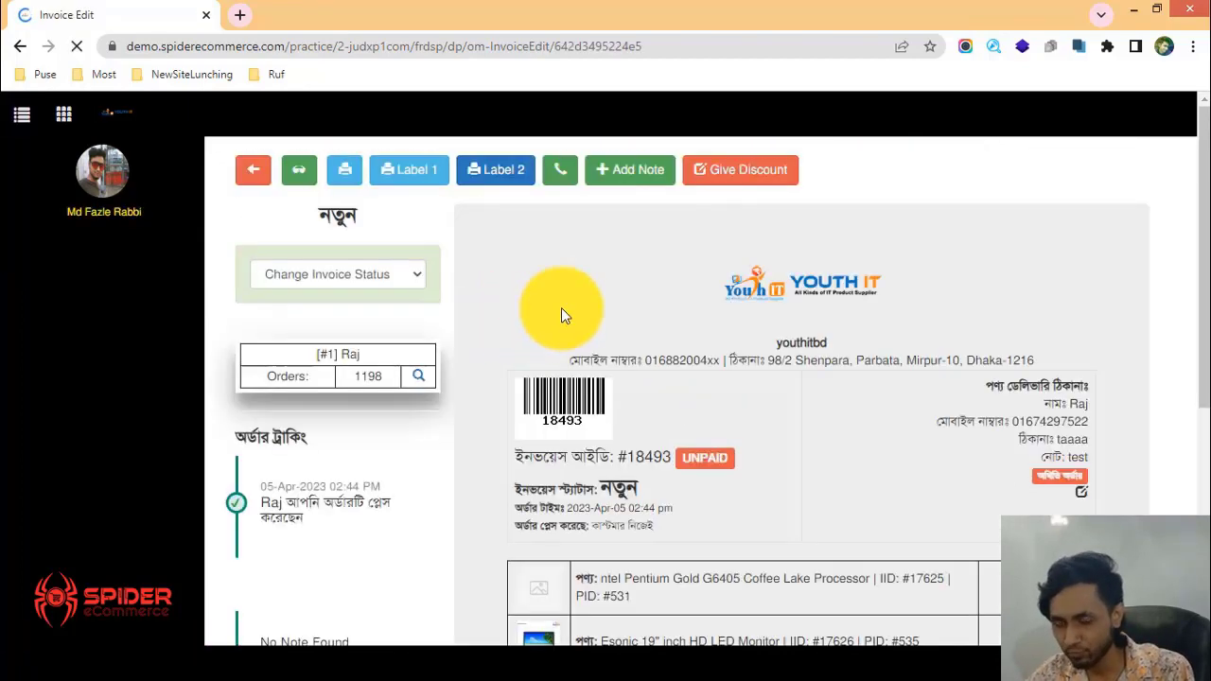
{"action": "scroll", "coordinate": [527, 336], "scroll_direction": "down", "scroll_amount": 5}
{"action": "scroll", "coordinate": [520, 395], "scroll_direction": "up", "scroll_amount": 5}
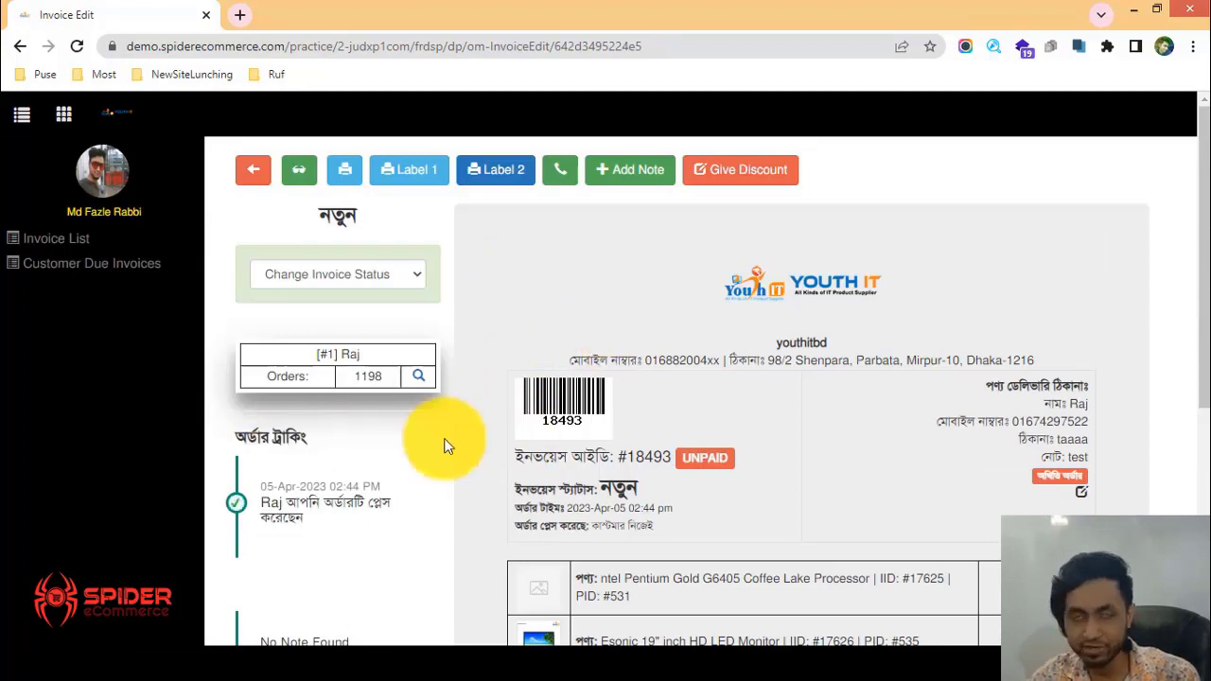
Return to the invoice list and compare the order dates in the Date column of the first rows.
{"action": "left_click", "coordinate": [75, 250]}
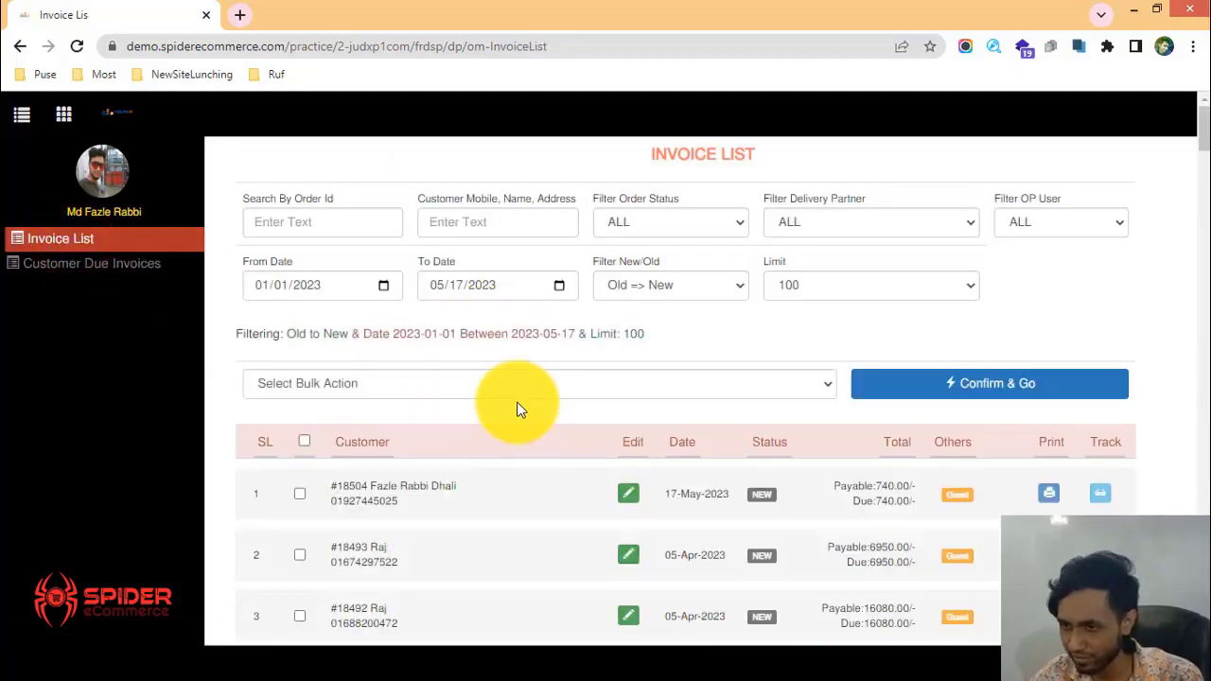
{"action": "scroll", "coordinate": [541, 417], "scroll_direction": "down", "scroll_amount": 2}
{"action": "scroll", "coordinate": [541, 423], "scroll_direction": "down", "scroll_amount": 1}
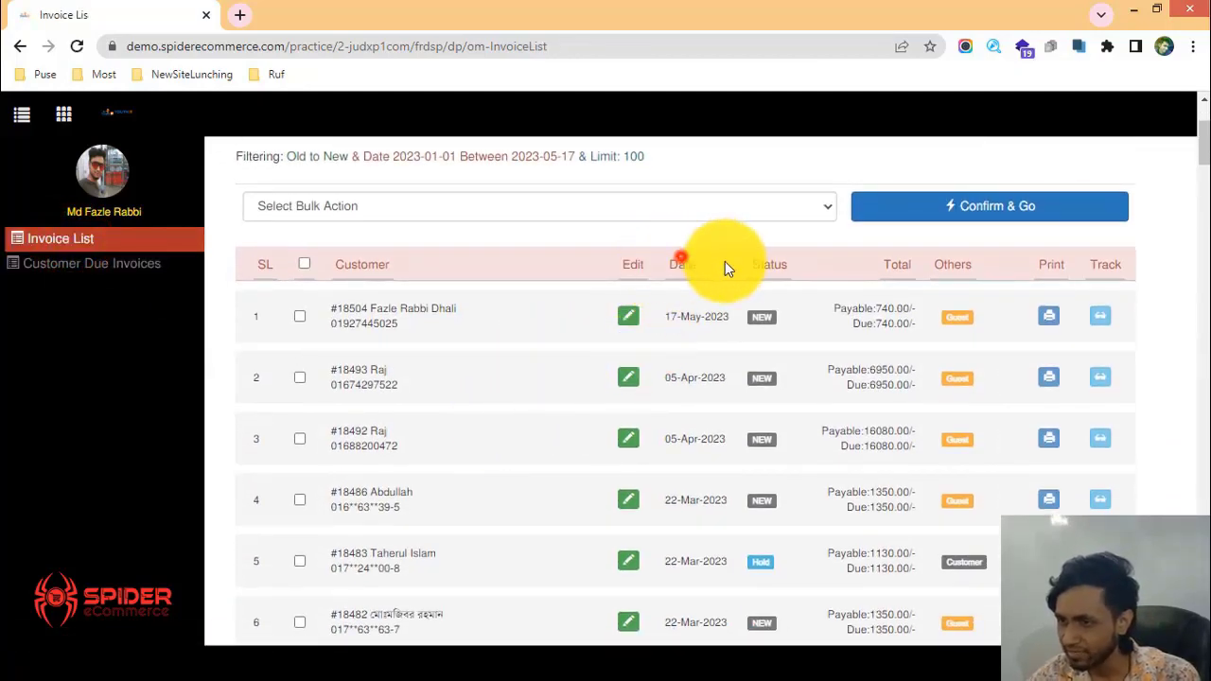
{"action": "left_click_drag", "start_coordinate": [716, 263], "coordinate": [739, 309]}
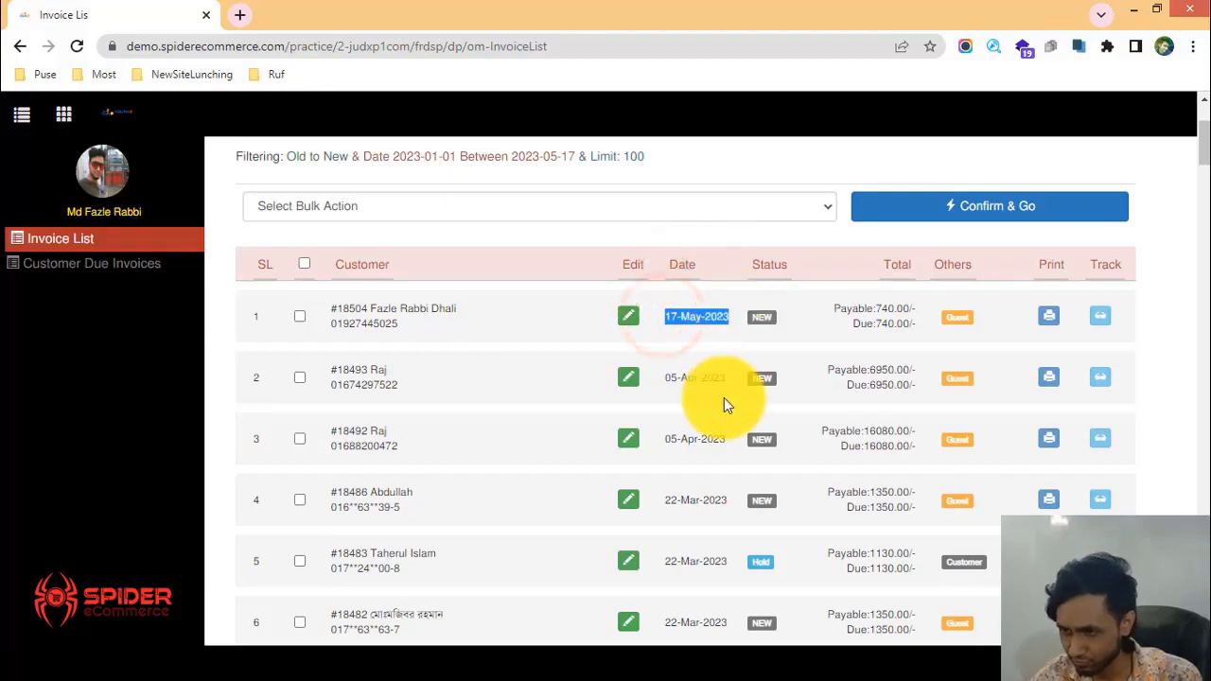
{"action": "left_click_drag", "start_coordinate": [729, 378], "coordinate": [662, 379]}
{"action": "left_click_drag", "start_coordinate": [660, 312], "coordinate": [697, 315]}
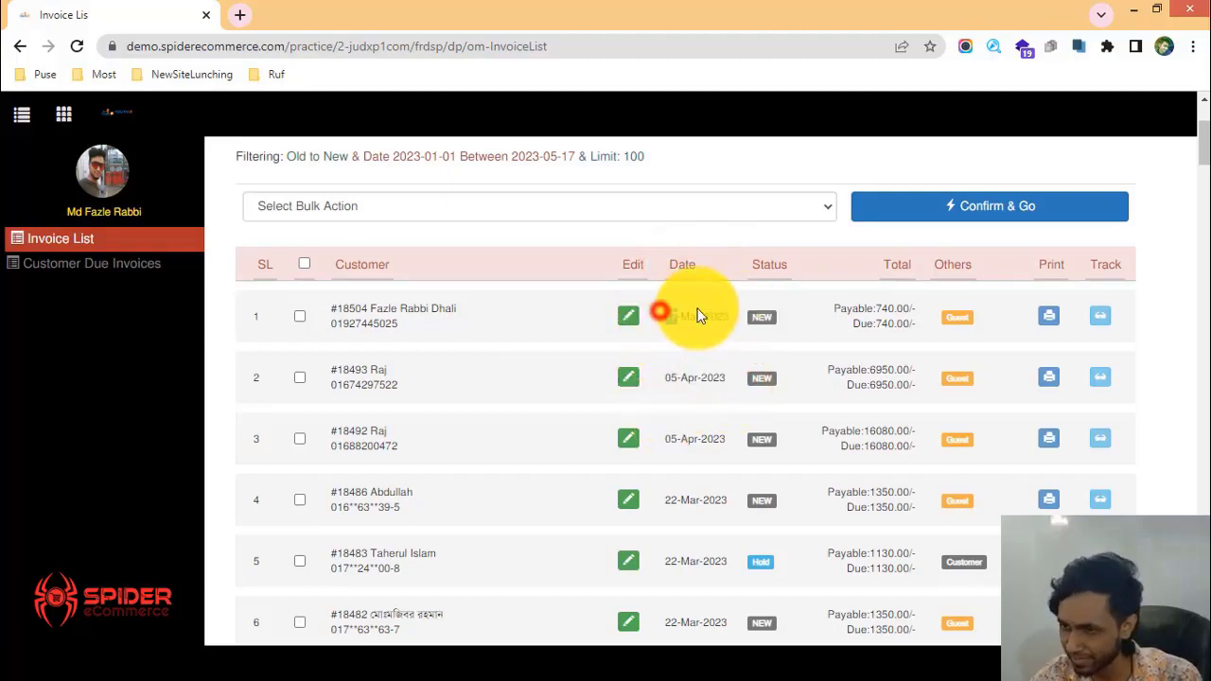
{"action": "left_click_drag", "start_coordinate": [664, 376], "coordinate": [707, 377]}
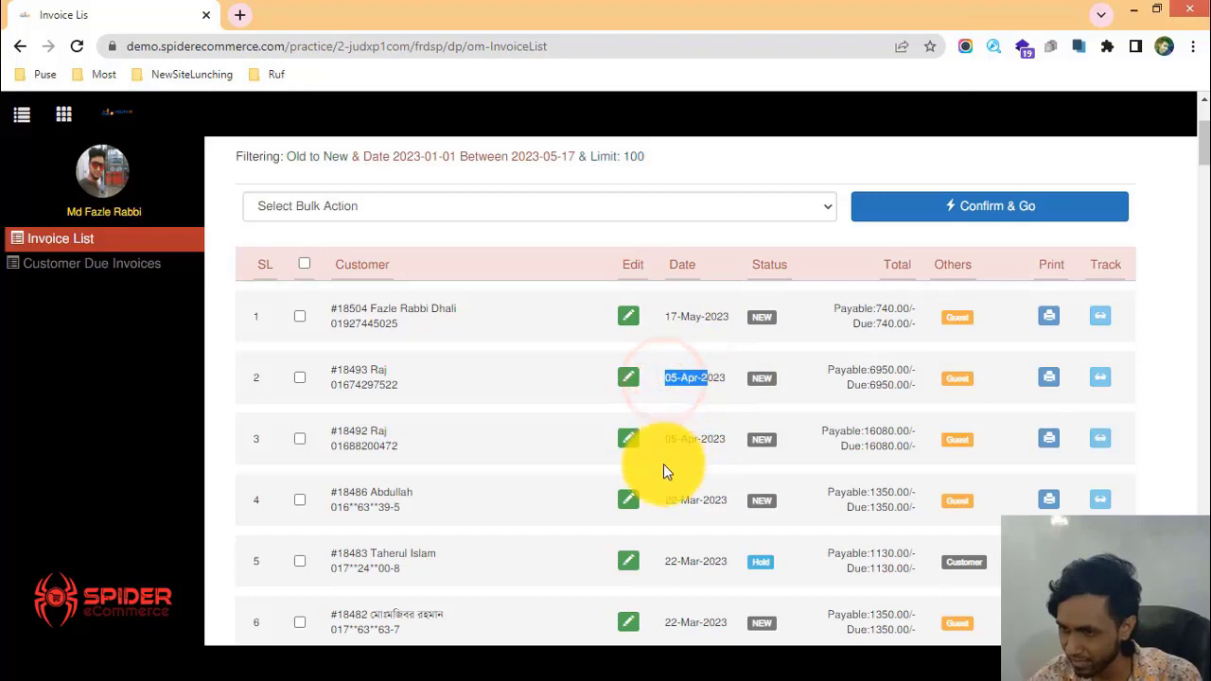
{"action": "left_click_drag", "start_coordinate": [662, 502], "coordinate": [702, 475]}
{"action": "scroll", "coordinate": [705, 502], "scroll_direction": "down", "scroll_amount": 1}
{"action": "scroll", "coordinate": [690, 452], "scroll_direction": "up", "scroll_amount": 2}
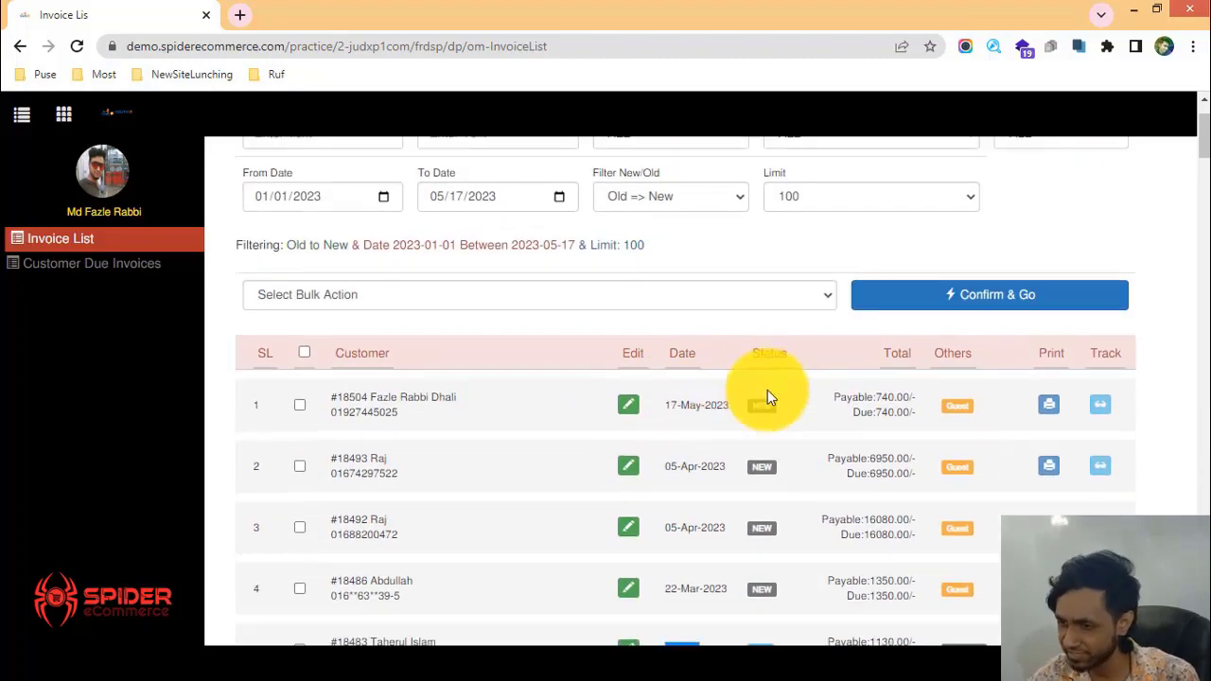
Examine the Status column and the order statuses of the first five invoice rows.
{"action": "left_click_drag", "start_coordinate": [749, 351], "coordinate": [797, 358]}
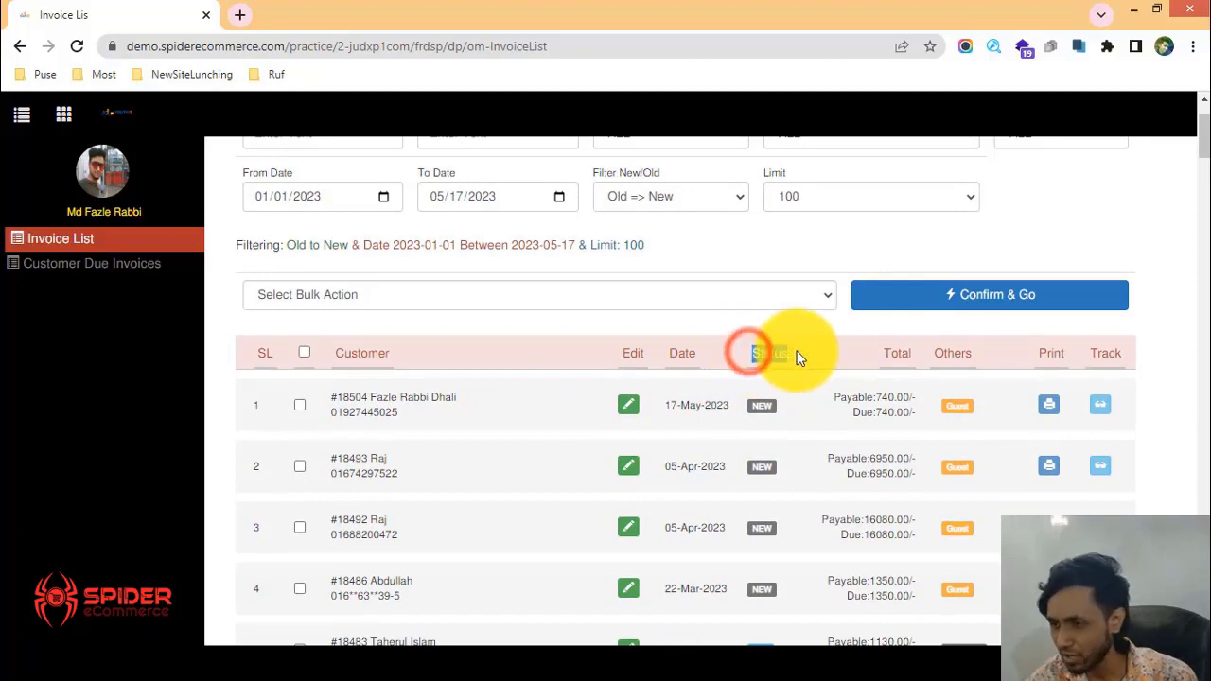
{"action": "left_click", "coordinate": [771, 408]}
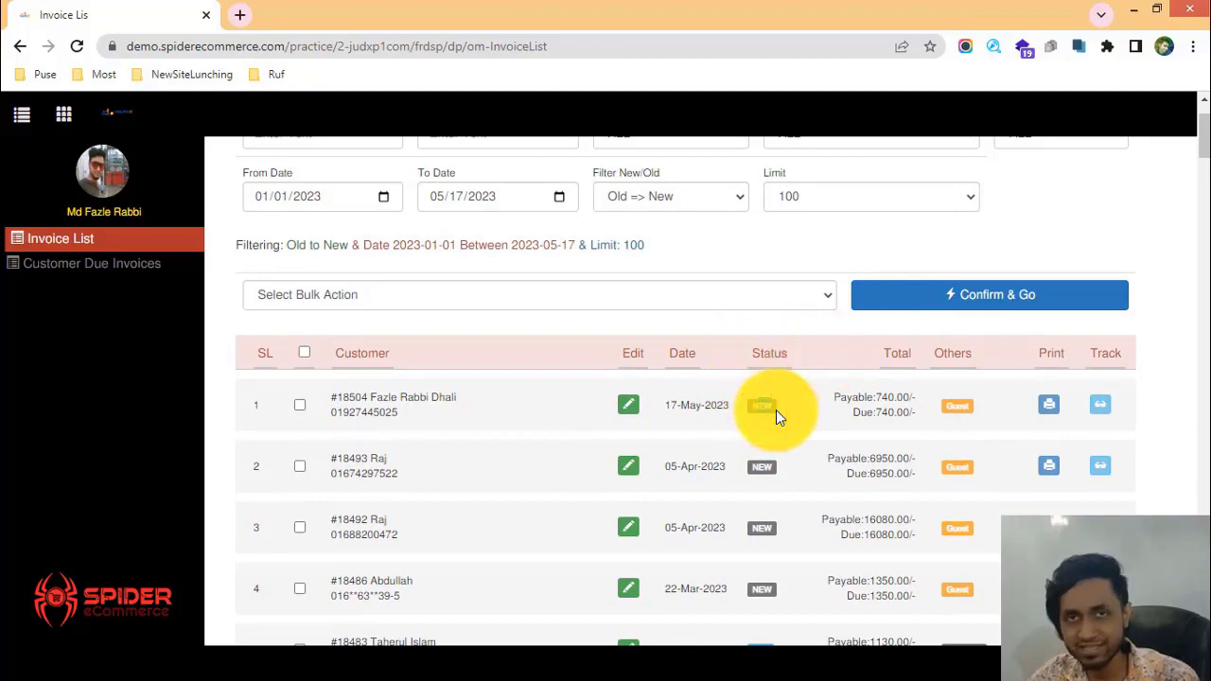
{"action": "scroll", "coordinate": [775, 407], "scroll_direction": "down", "scroll_amount": 2}
{"action": "scroll", "coordinate": [770, 406], "scroll_direction": "up", "scroll_amount": 1}
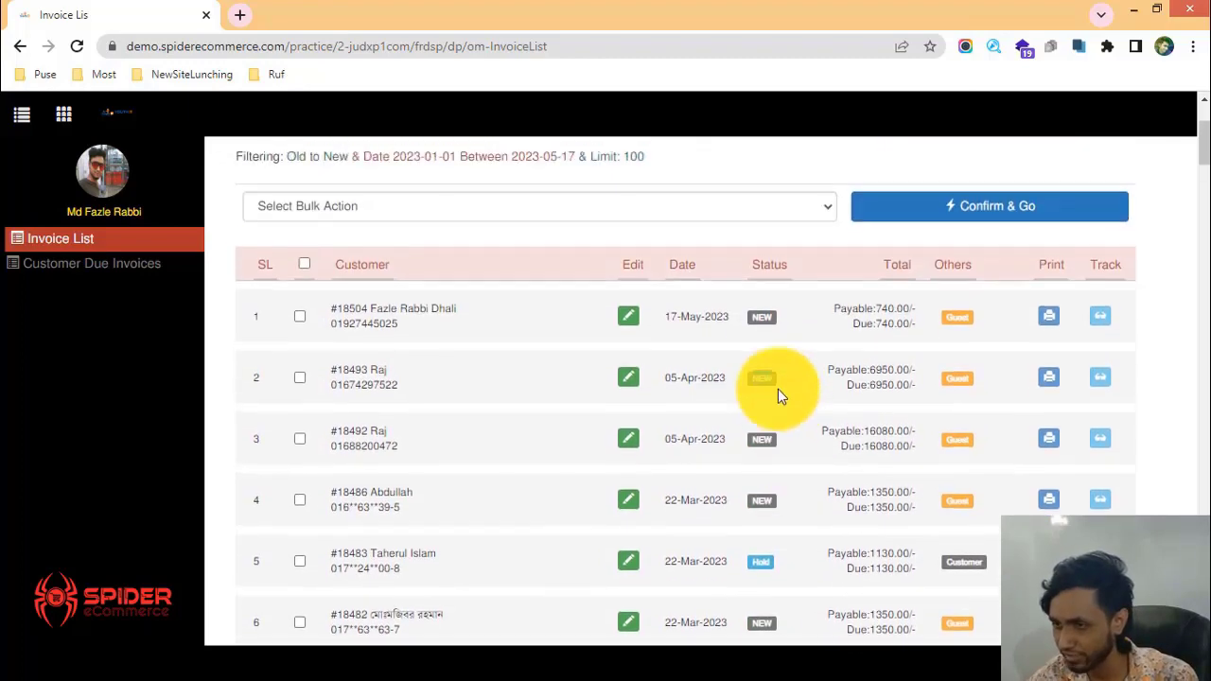
{"action": "left_click", "coordinate": [775, 321]}
{"action": "scroll", "coordinate": [768, 416], "scroll_direction": "down", "scroll_amount": 1}
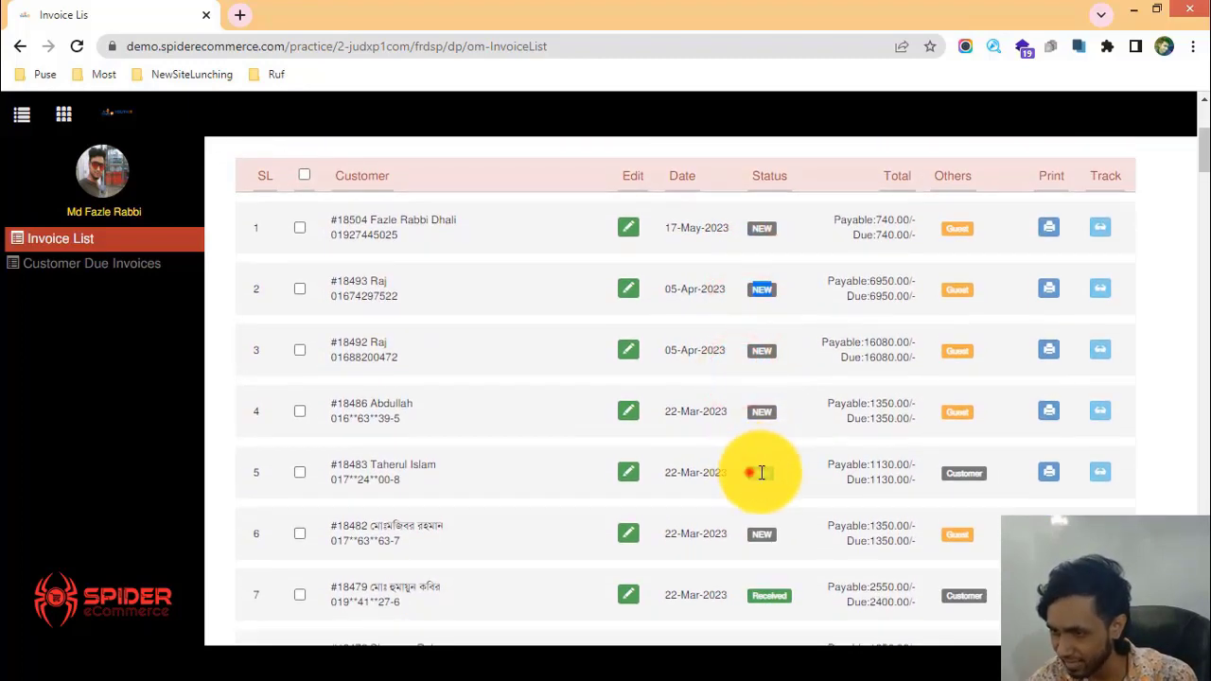
Review the different order statuses further down the invoice list, including the tenth and seventeenth rows, and return to the column headings.
{"action": "scroll", "coordinate": [762, 462], "scroll_direction": "down", "scroll_amount": 4}
{"action": "left_click", "coordinate": [757, 425]}
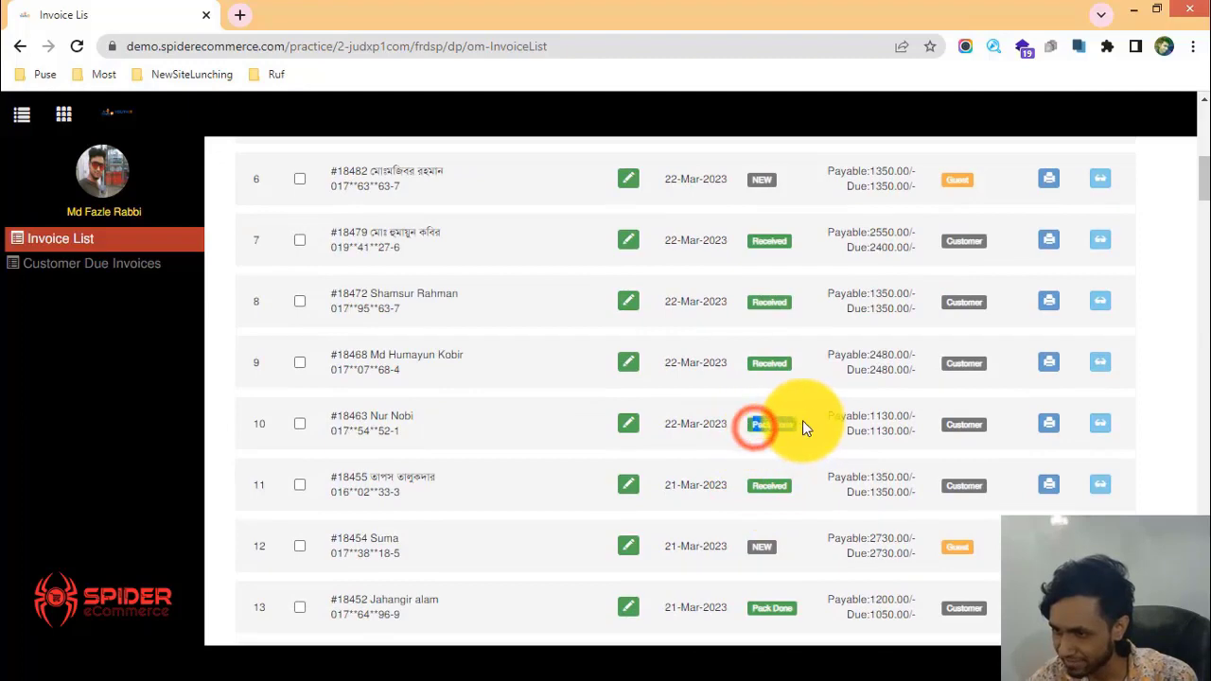
{"action": "scroll", "coordinate": [794, 424], "scroll_direction": "down", "scroll_amount": 6}
{"action": "left_click", "coordinate": [754, 322]}
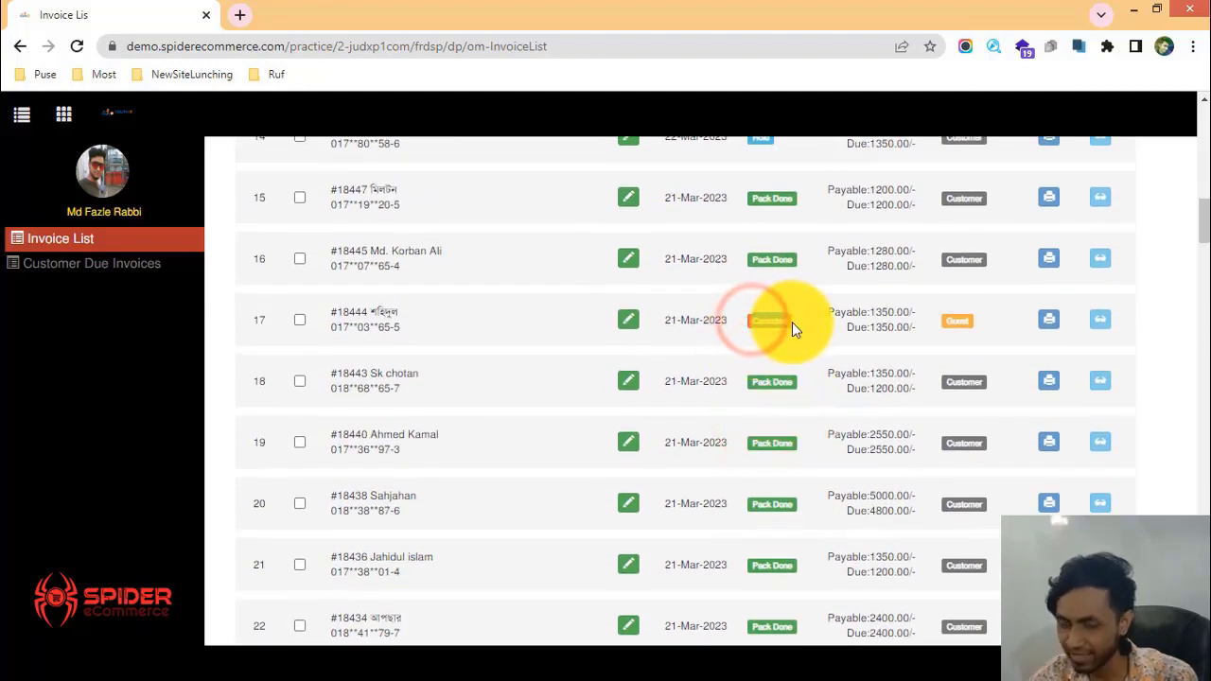
{"action": "scroll", "coordinate": [785, 350], "scroll_direction": "down", "scroll_amount": 6}
{"action": "scroll", "coordinate": [766, 463], "scroll_direction": "down", "scroll_amount": 5}
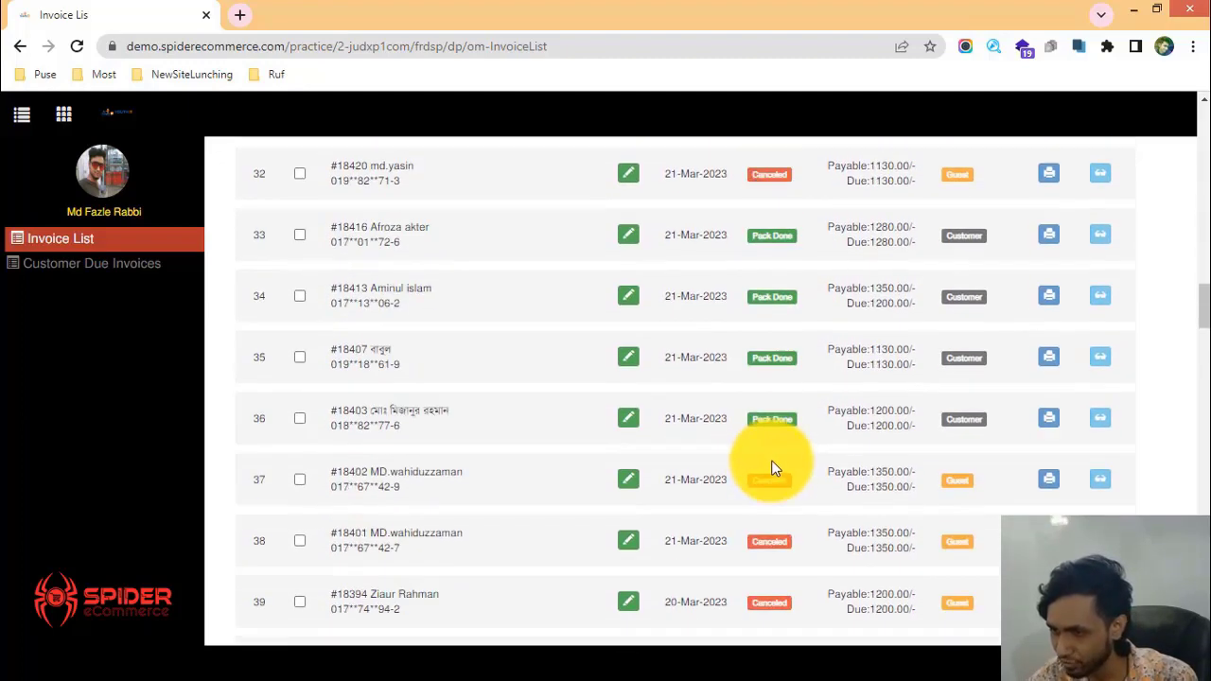
{"action": "scroll", "coordinate": [770, 454], "scroll_direction": "up", "scroll_amount": 8}
{"action": "scroll", "coordinate": [771, 448], "scroll_direction": "up", "scroll_amount": 12}
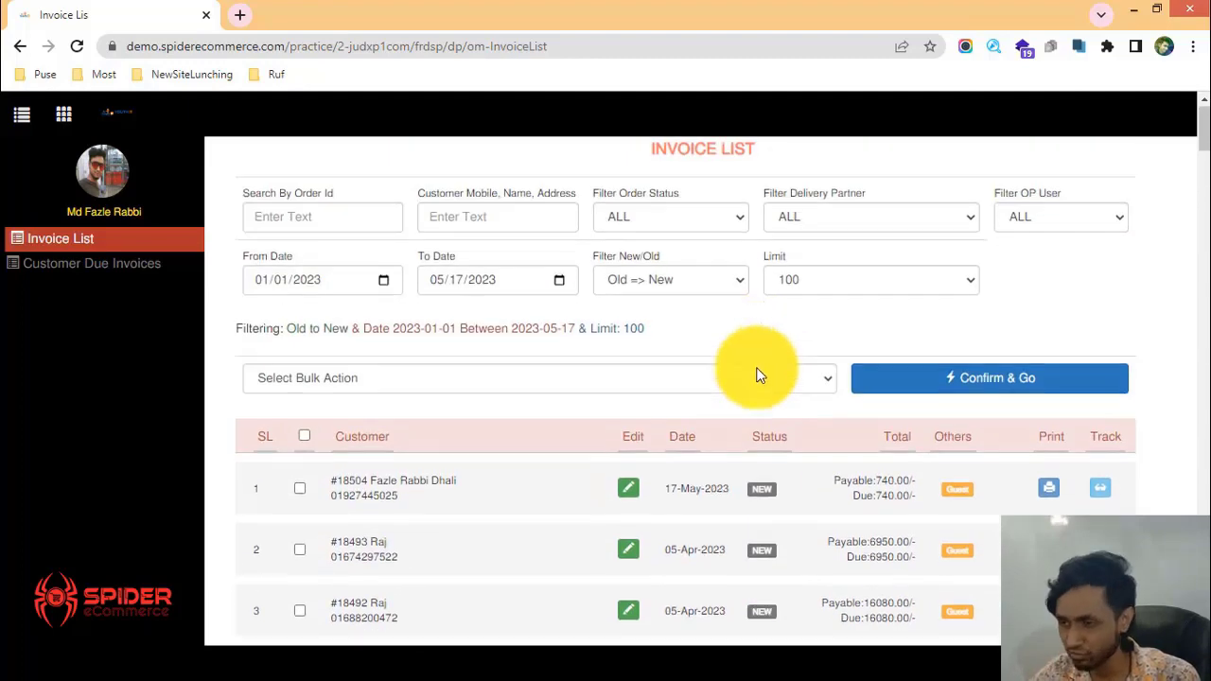
{"action": "scroll", "coordinate": [760, 373], "scroll_direction": "down", "scroll_amount": 3}
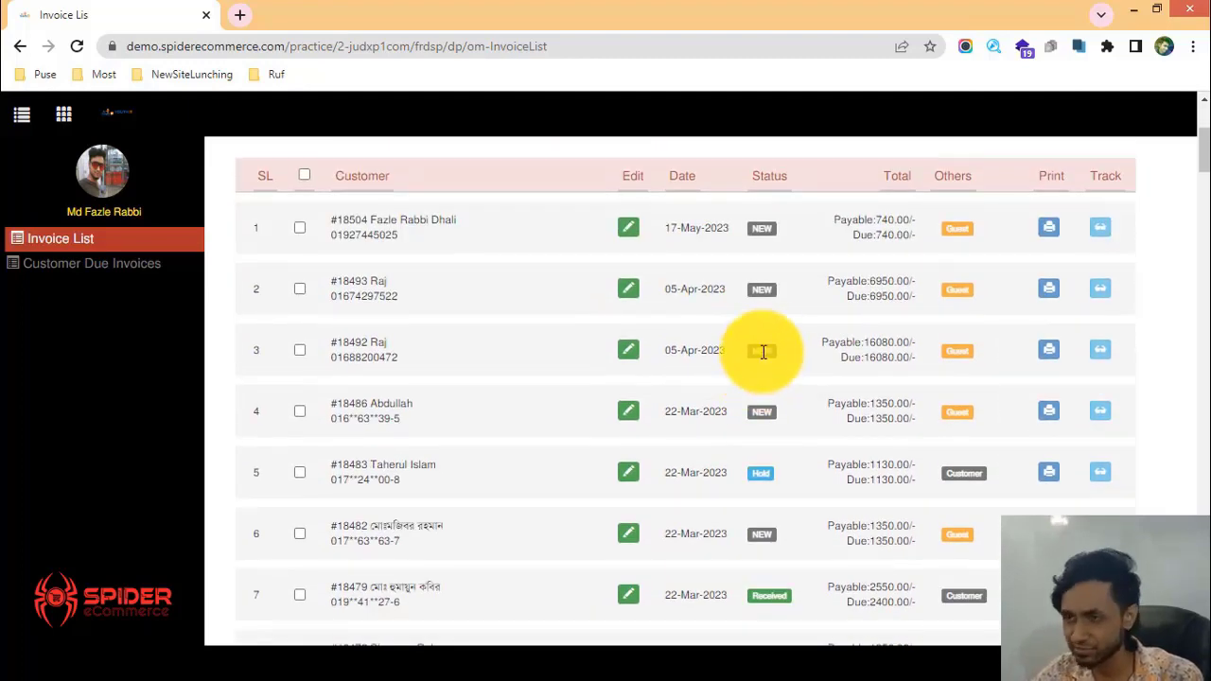
{"action": "scroll", "coordinate": [763, 352], "scroll_direction": "up", "scroll_amount": 2}
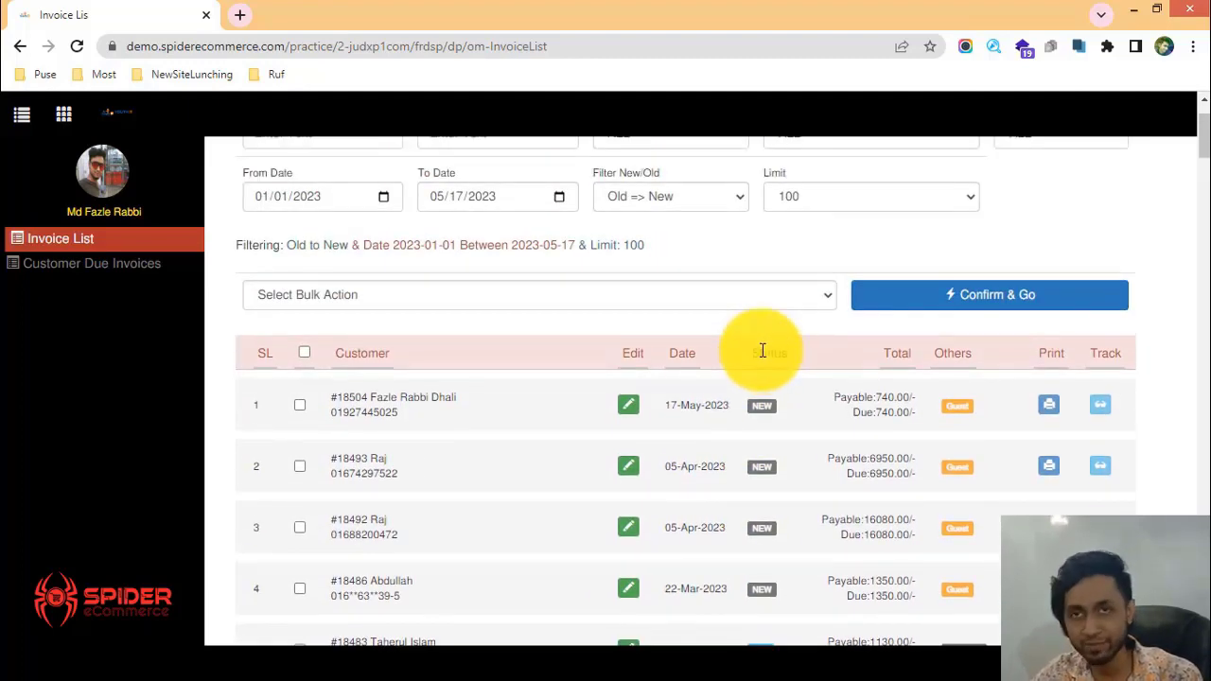
Examine the Total column and the payable and due amounts of the first three invoices.
{"action": "left_click", "coordinate": [872, 362]}
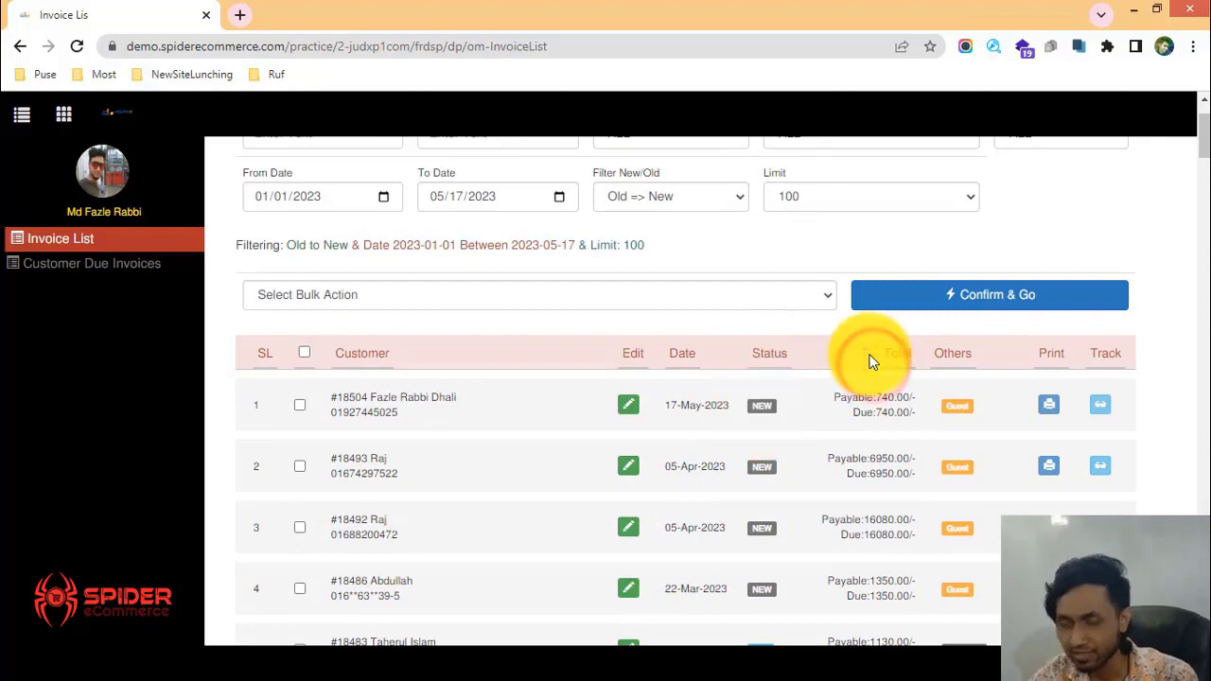
{"action": "left_click_drag", "start_coordinate": [865, 352], "coordinate": [915, 357]}
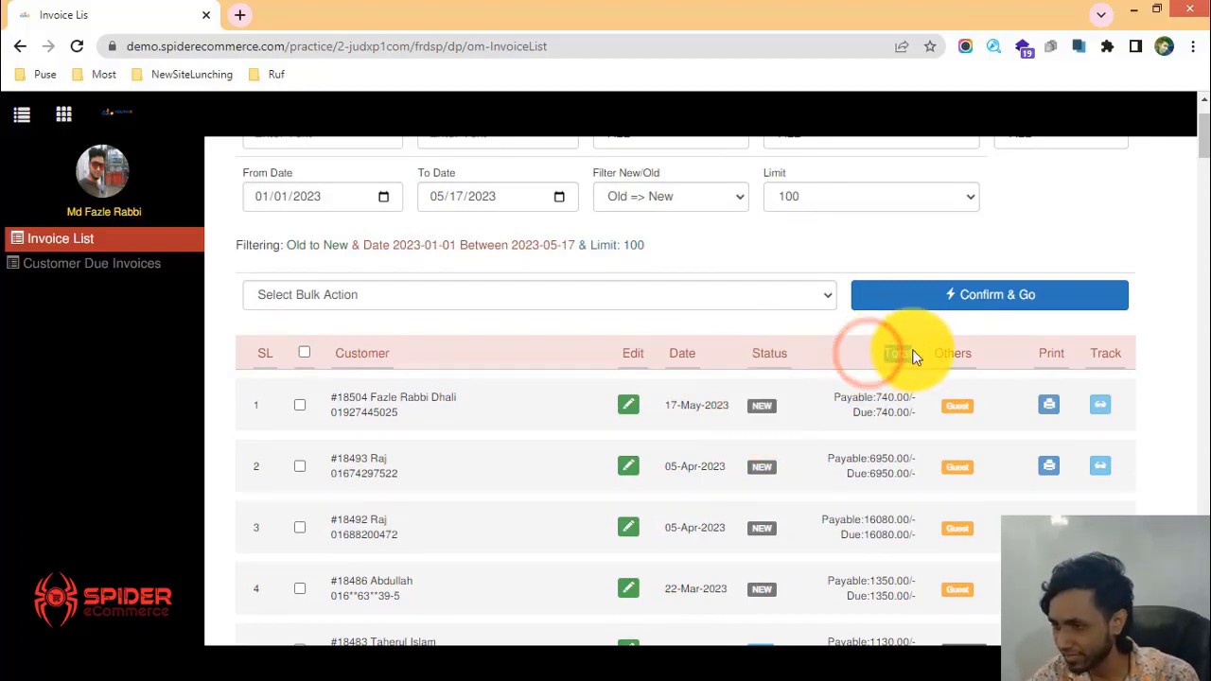
{"action": "left_click", "coordinate": [914, 354]}
{"action": "left_click_drag", "start_coordinate": [834, 399], "coordinate": [909, 407]}
{"action": "left_click", "coordinate": [838, 398]}
{"action": "scroll", "coordinate": [889, 413], "scroll_direction": "down", "scroll_amount": 1}
{"action": "left_click_drag", "start_coordinate": [870, 435], "coordinate": [826, 367]}
{"action": "scroll", "coordinate": [854, 375], "scroll_direction": "down", "scroll_amount": 1}
Compare the Guest and Customer labels in the Others column of the first, fifth and eighth invoice rows.
{"action": "scroll", "coordinate": [954, 441], "scroll_direction": "up", "scroll_amount": 3}
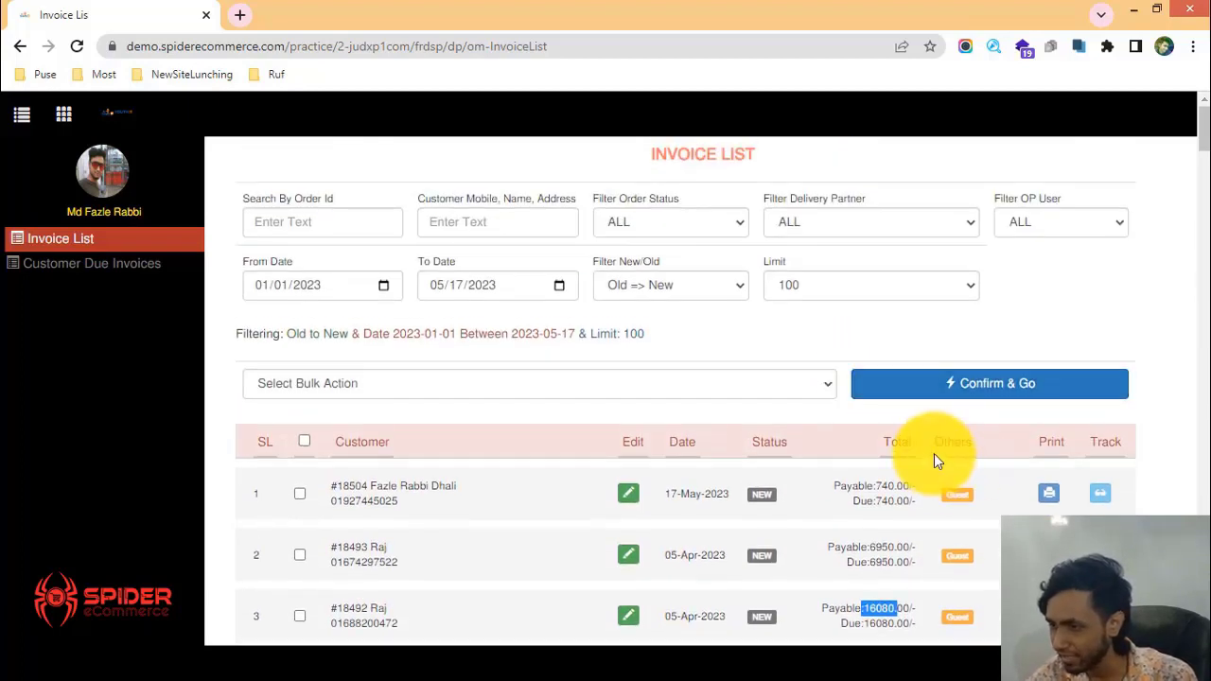
{"action": "double_click", "coordinate": [950, 442]}
{"action": "scroll", "coordinate": [945, 397], "scroll_direction": "down", "scroll_amount": 2}
{"action": "double_click", "coordinate": [951, 314]}
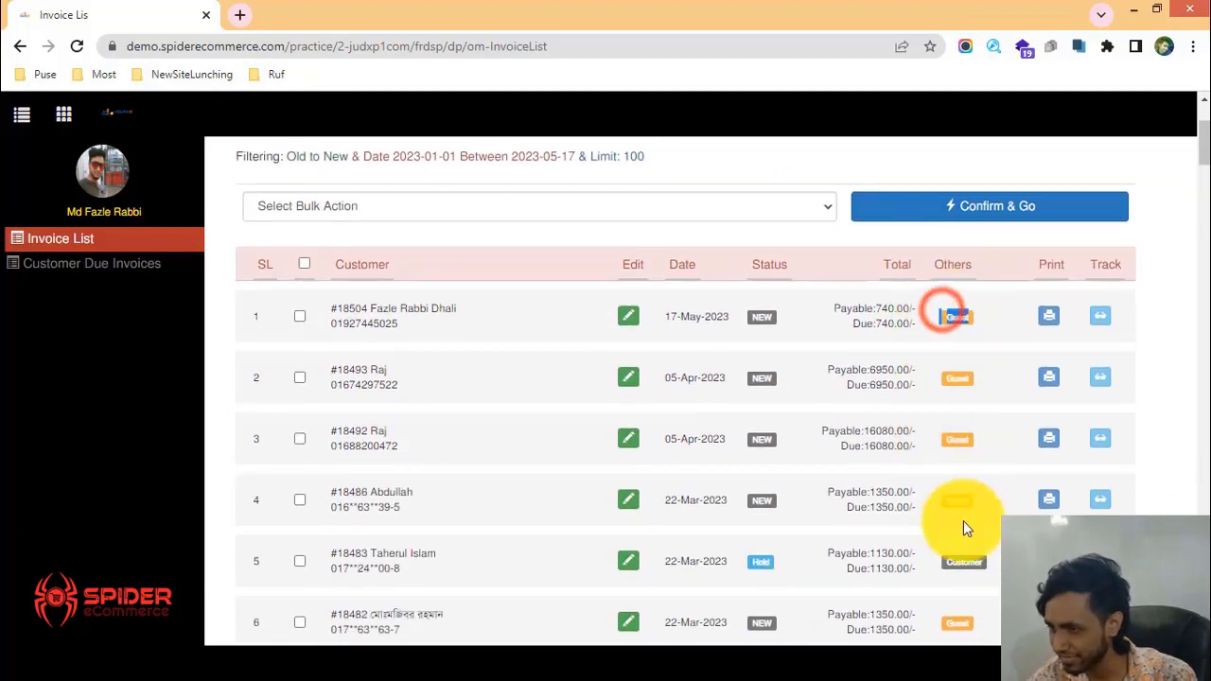
{"action": "double_click", "coordinate": [953, 561]}
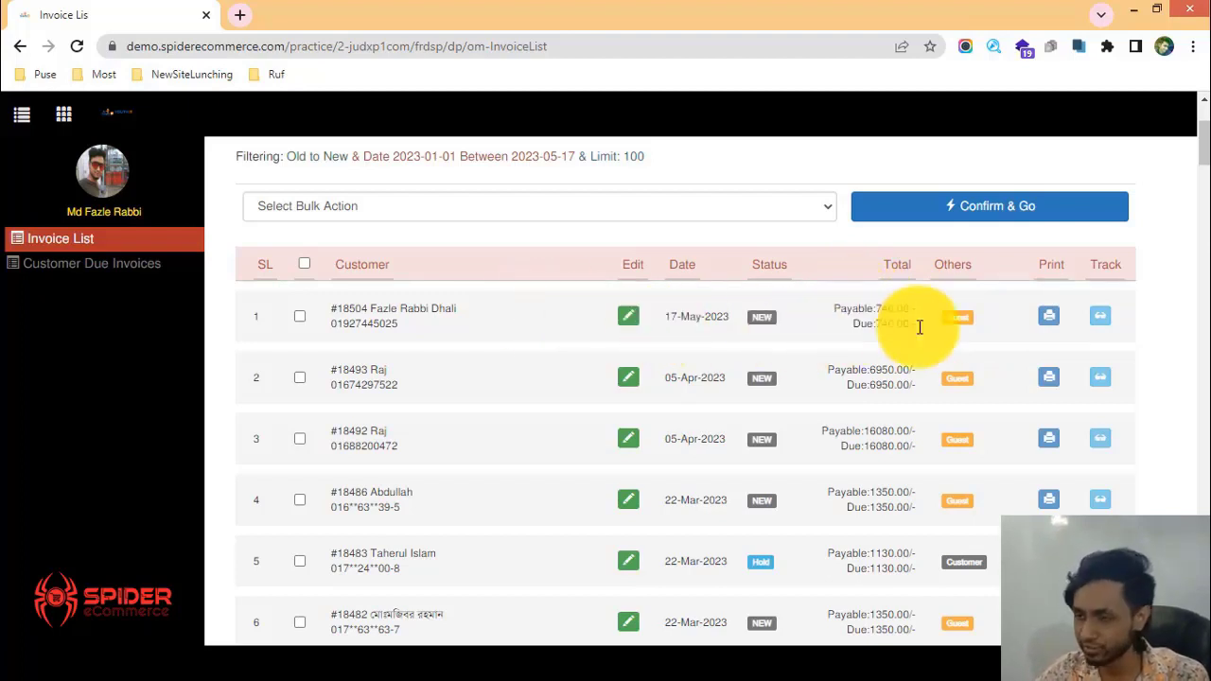
{"action": "scroll", "coordinate": [964, 492], "scroll_direction": "down", "scroll_amount": 2}
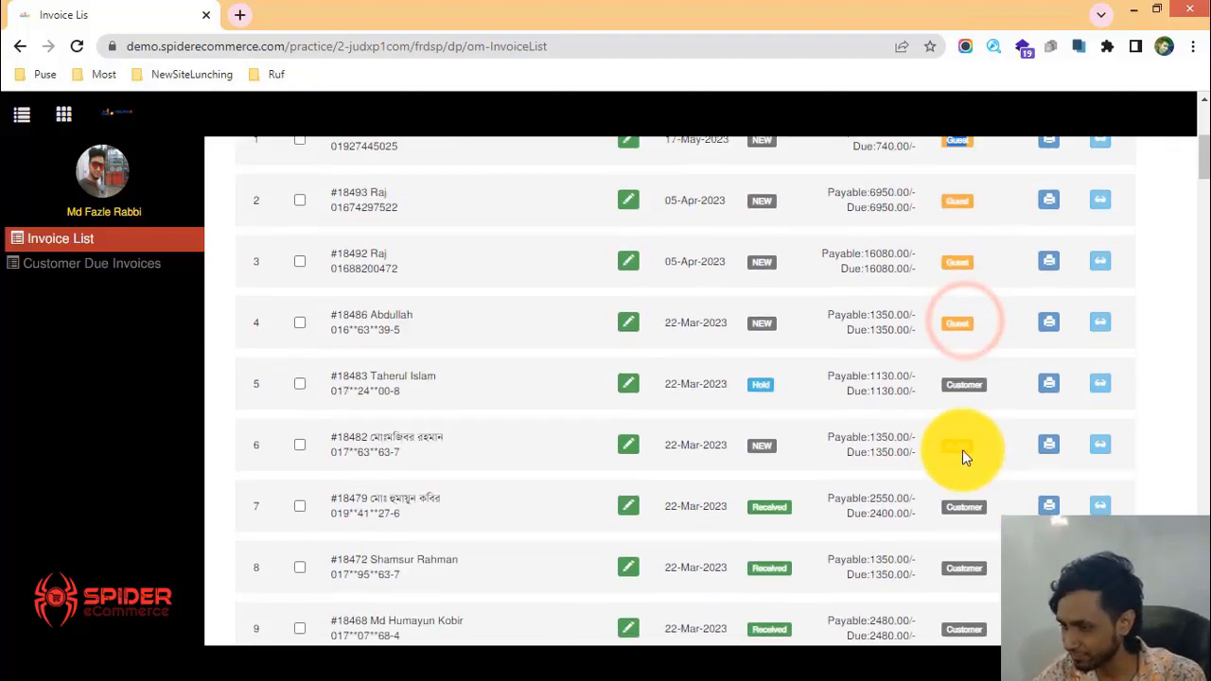
{"action": "scroll", "coordinate": [965, 397], "scroll_direction": "down", "scroll_amount": 2}
{"action": "double_click", "coordinate": [955, 389]}
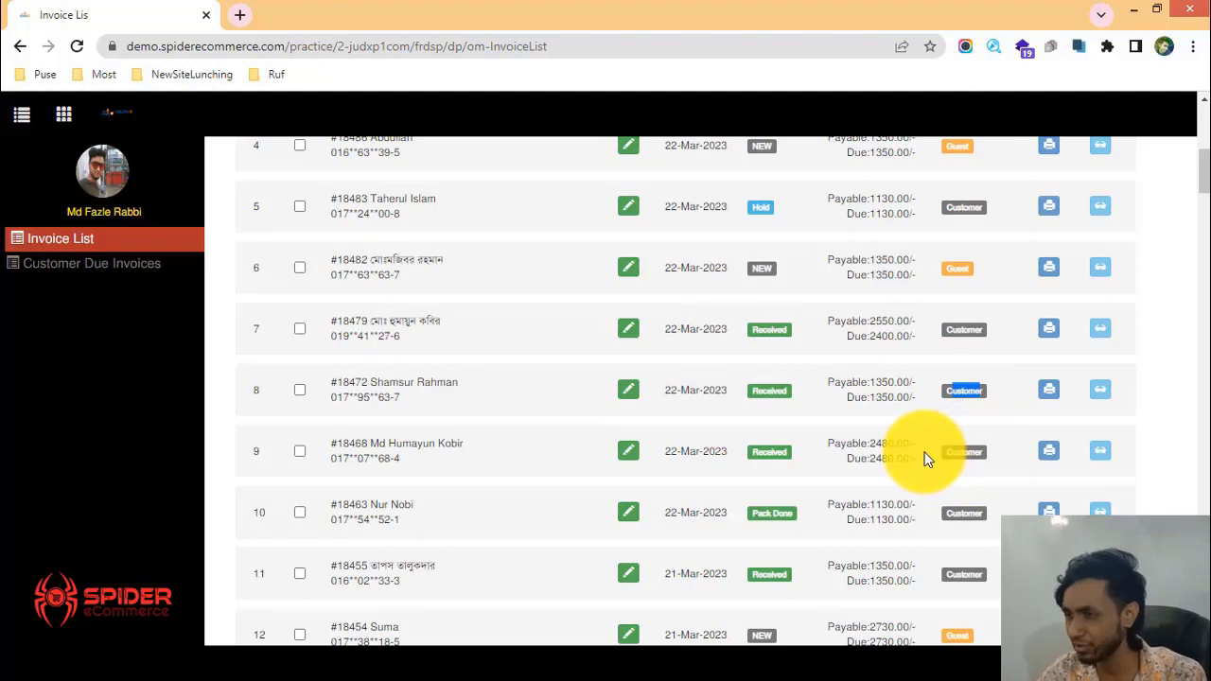
Look over the Print column and open the print preview of the second invoice in the list.
{"action": "scroll", "coordinate": [926, 472], "scroll_direction": "up", "scroll_amount": 5}
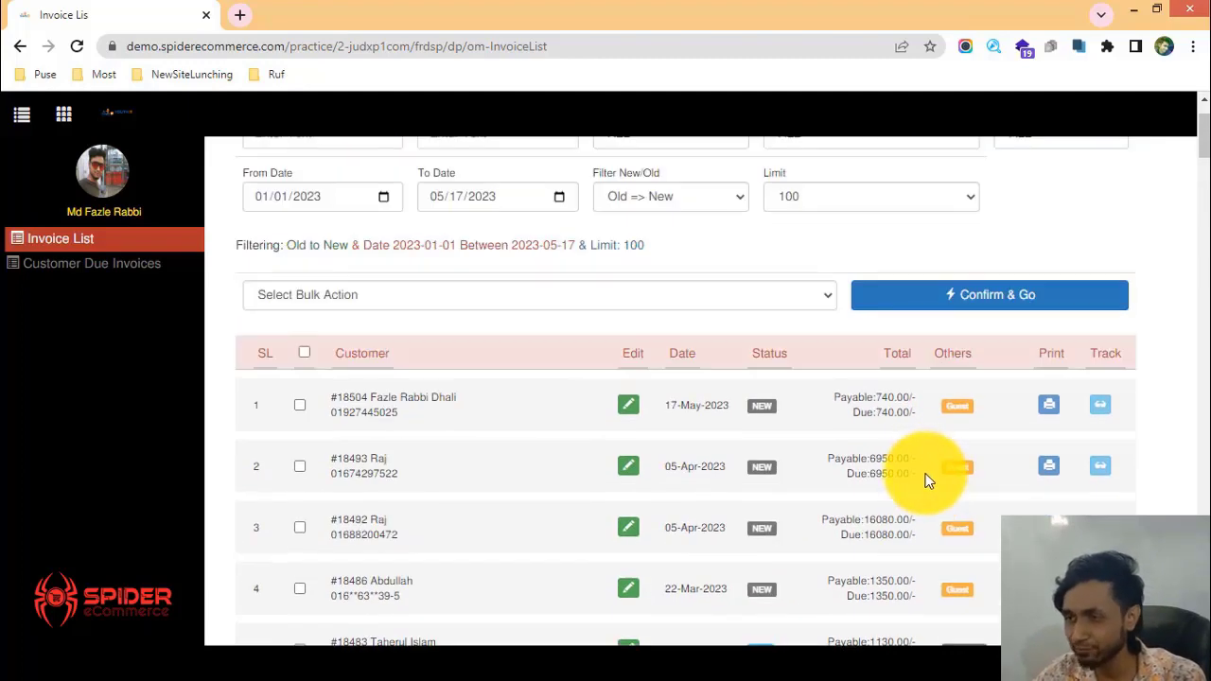
{"action": "scroll", "coordinate": [916, 470], "scroll_direction": "up", "scroll_amount": 1}
{"action": "scroll", "coordinate": [911, 473], "scroll_direction": "down", "scroll_amount": 2}
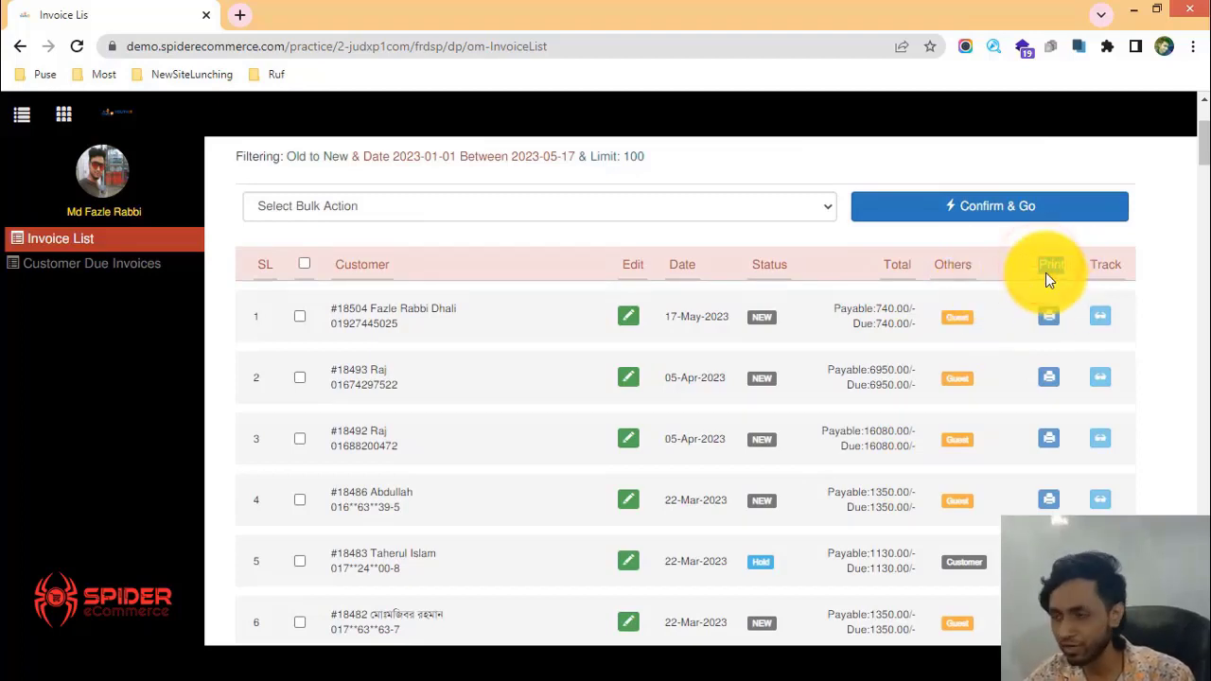
{"action": "scroll", "coordinate": [1046, 321], "scroll_direction": "down", "scroll_amount": 2}
{"action": "scroll", "coordinate": [1046, 333], "scroll_direction": "down", "scroll_amount": 1}
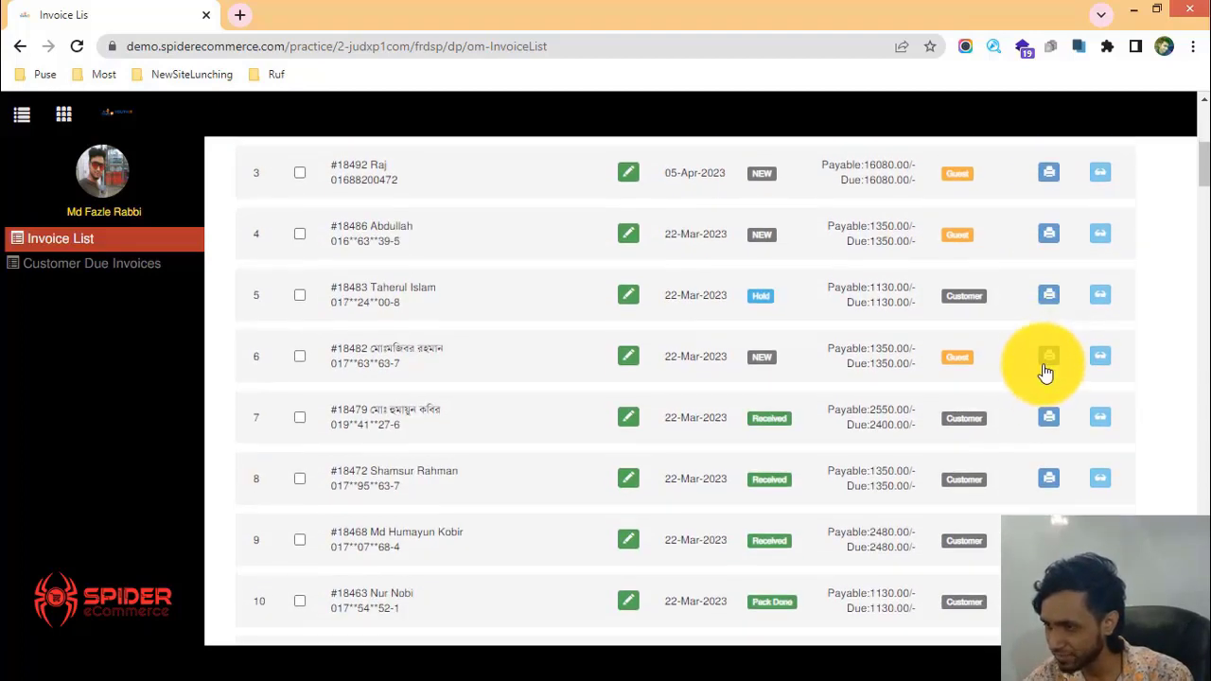
{"action": "scroll", "coordinate": [889, 365], "scroll_direction": "up", "scroll_amount": 2}
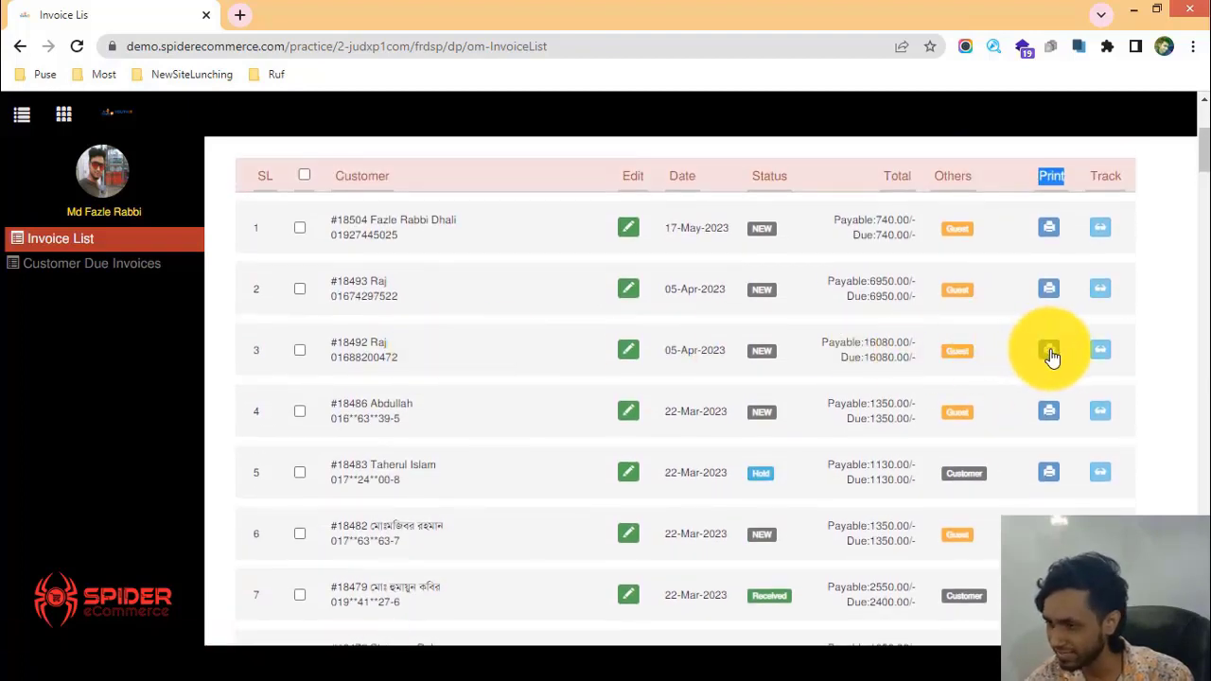
{"action": "left_click", "coordinate": [1040, 293]}
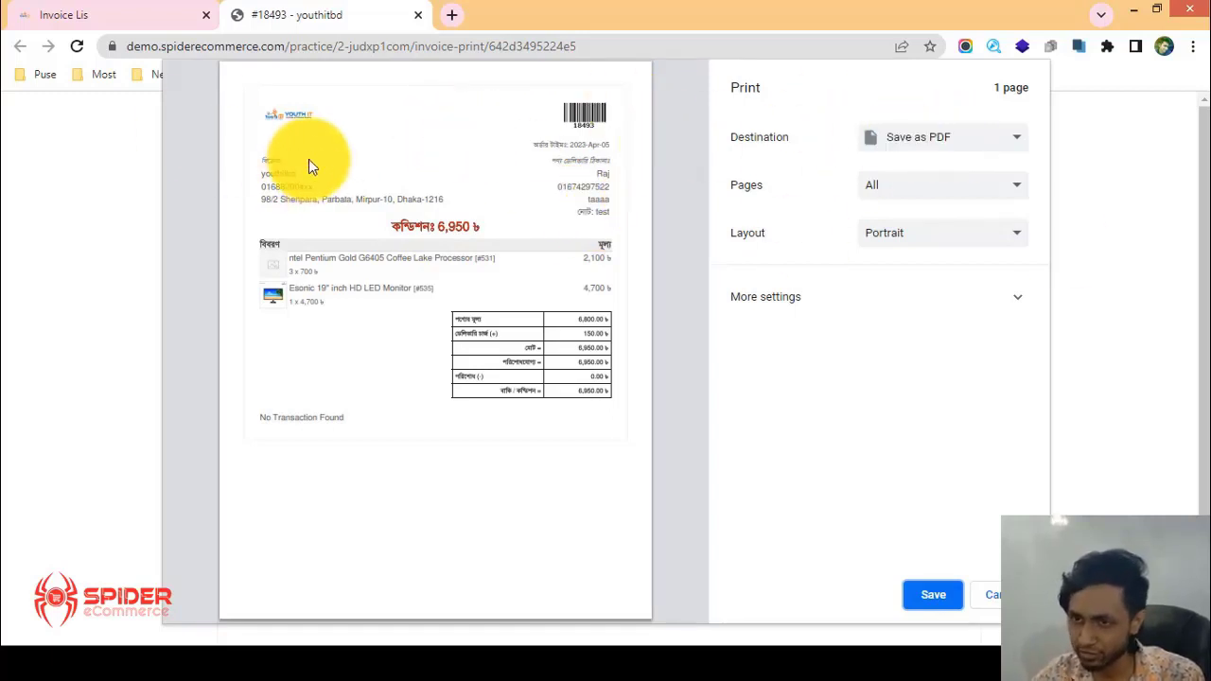
Examine the seller's details, the order date and the customer's delivery address in the invoice print preview.
{"action": "left_click_drag", "start_coordinate": [263, 160], "coordinate": [456, 202]}
{"action": "left_click", "coordinate": [456, 203]}
{"action": "left_click_drag", "start_coordinate": [262, 154], "coordinate": [400, 197]}
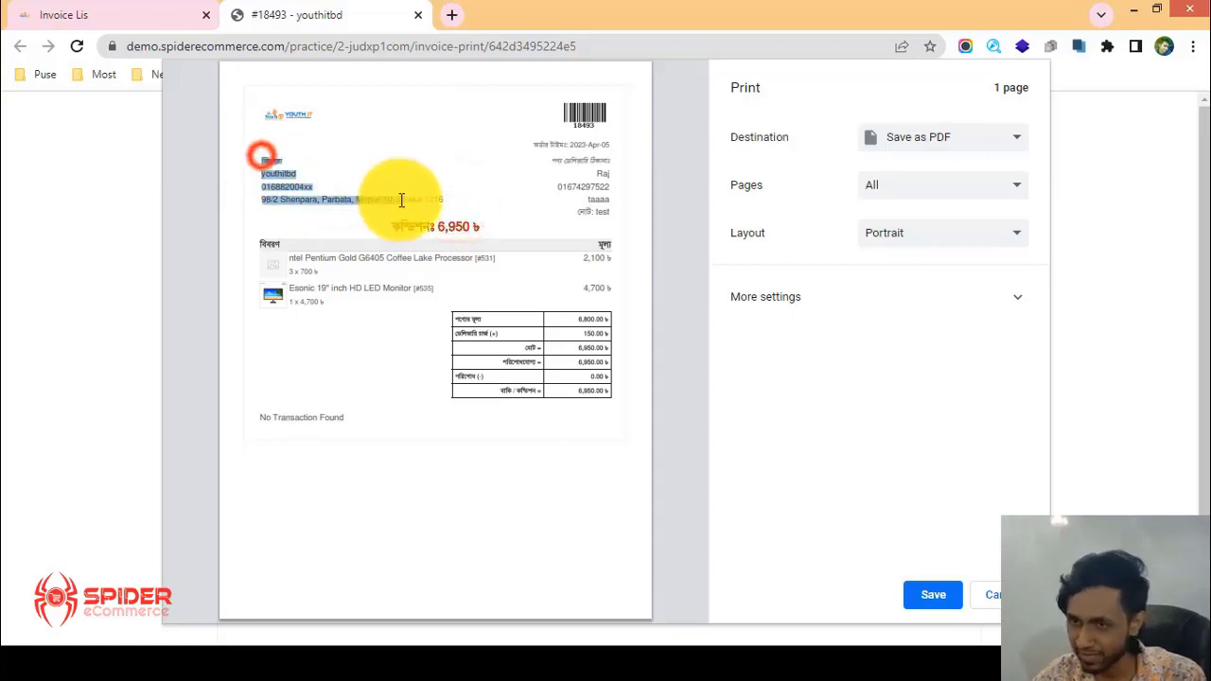
{"action": "left_click_drag", "start_coordinate": [531, 144], "coordinate": [608, 208]}
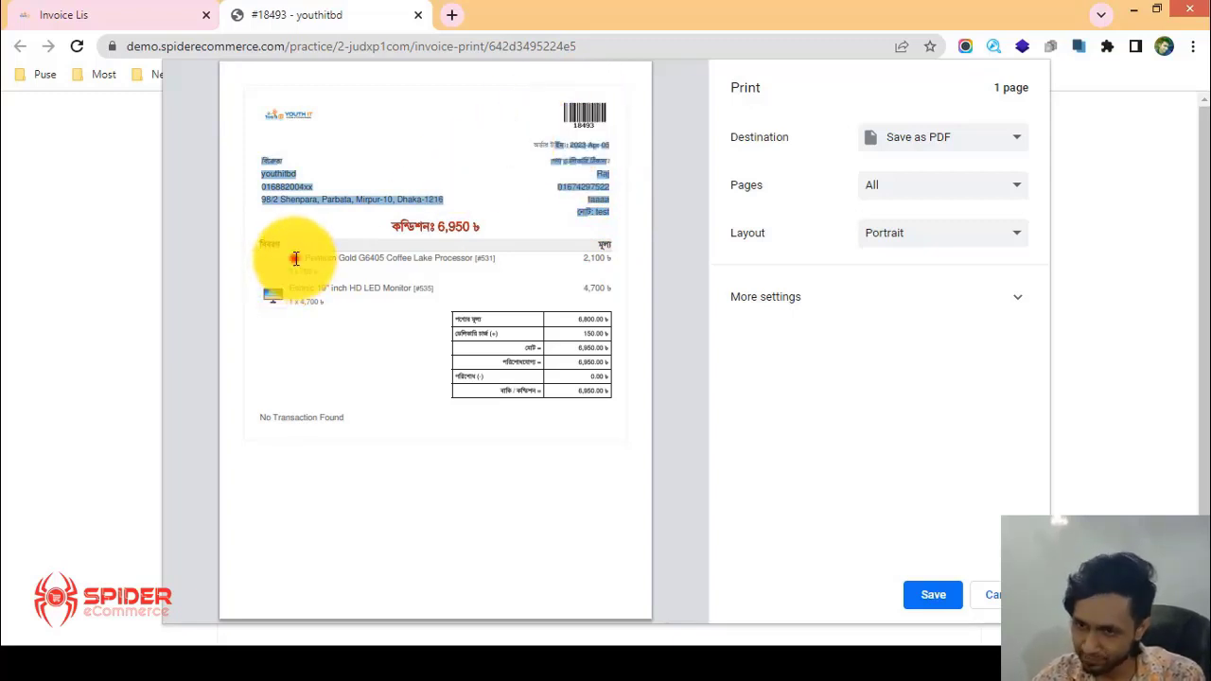
Check the product lines, price table, condition amount and transaction note in the print preview, and cancel printing.
{"action": "left_click_drag", "start_coordinate": [296, 258], "coordinate": [435, 274]}
{"action": "left_click_drag", "start_coordinate": [579, 260], "coordinate": [616, 254]}
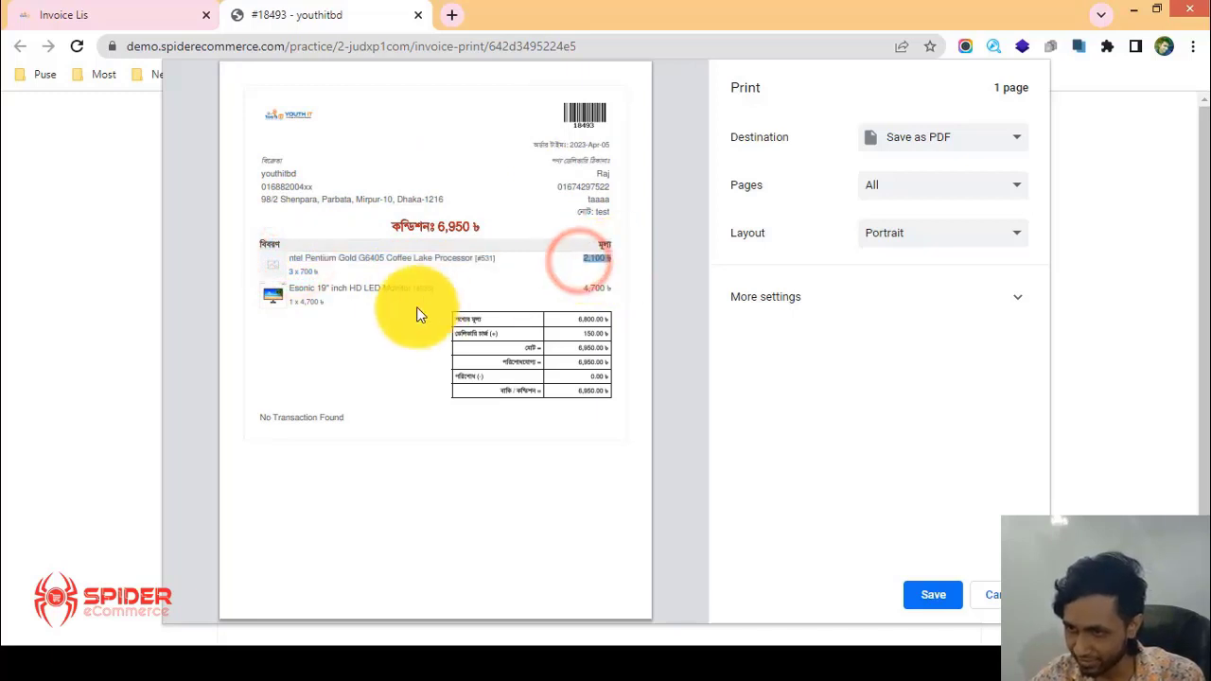
{"action": "left_click_drag", "start_coordinate": [457, 315], "coordinate": [600, 394]}
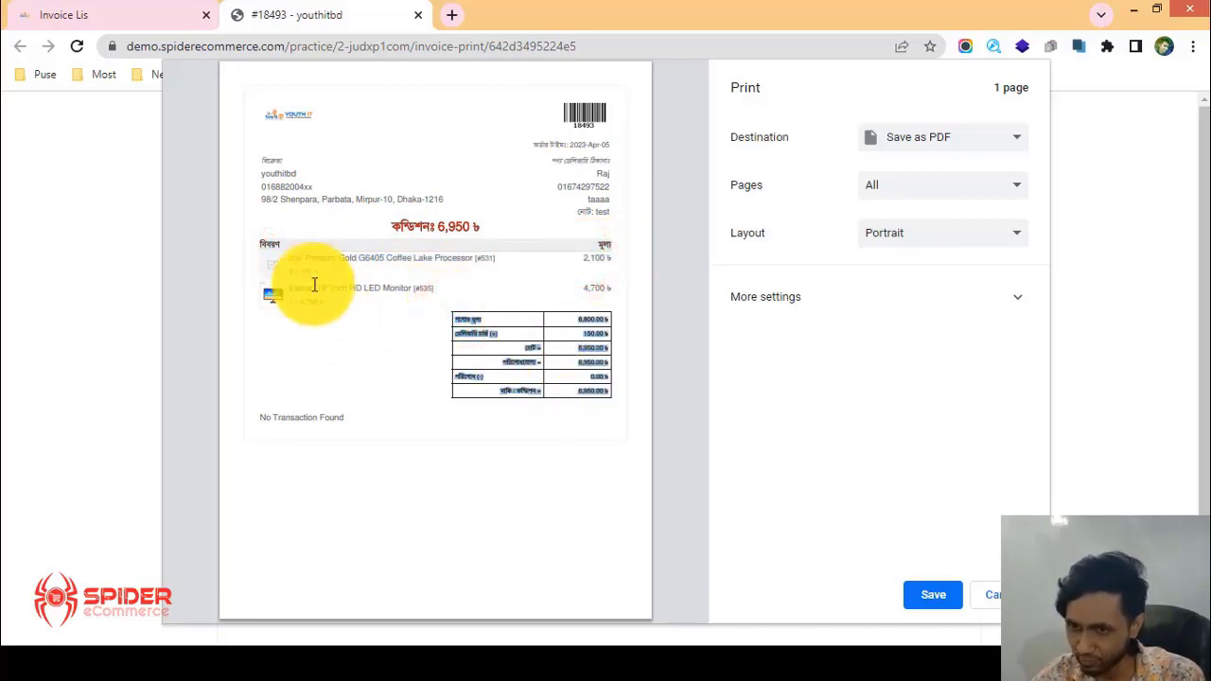
{"action": "left_click_drag", "start_coordinate": [391, 226], "coordinate": [488, 227]}
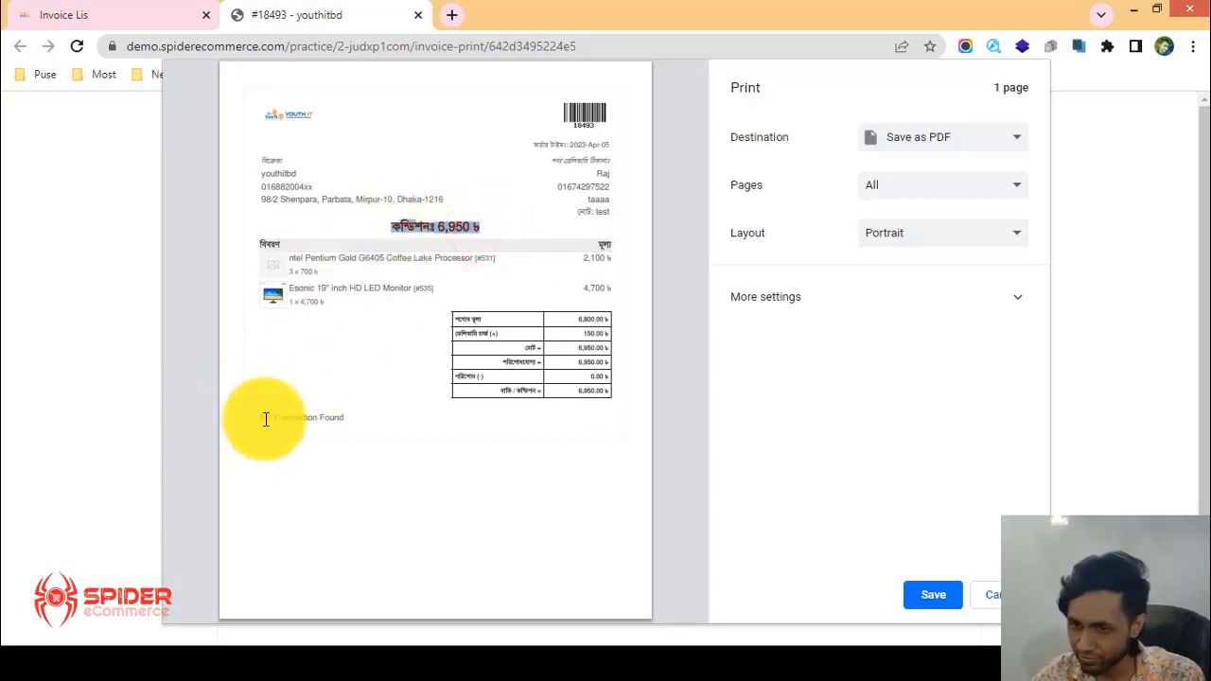
{"action": "mouse_move", "coordinate": [263, 419]}
{"action": "left_mouse_down"}
{"action": "mouse_move", "coordinate": [384, 419]}
{"action": "mouse_move", "coordinate": [284, 418]}
{"action": "left_mouse_up"}
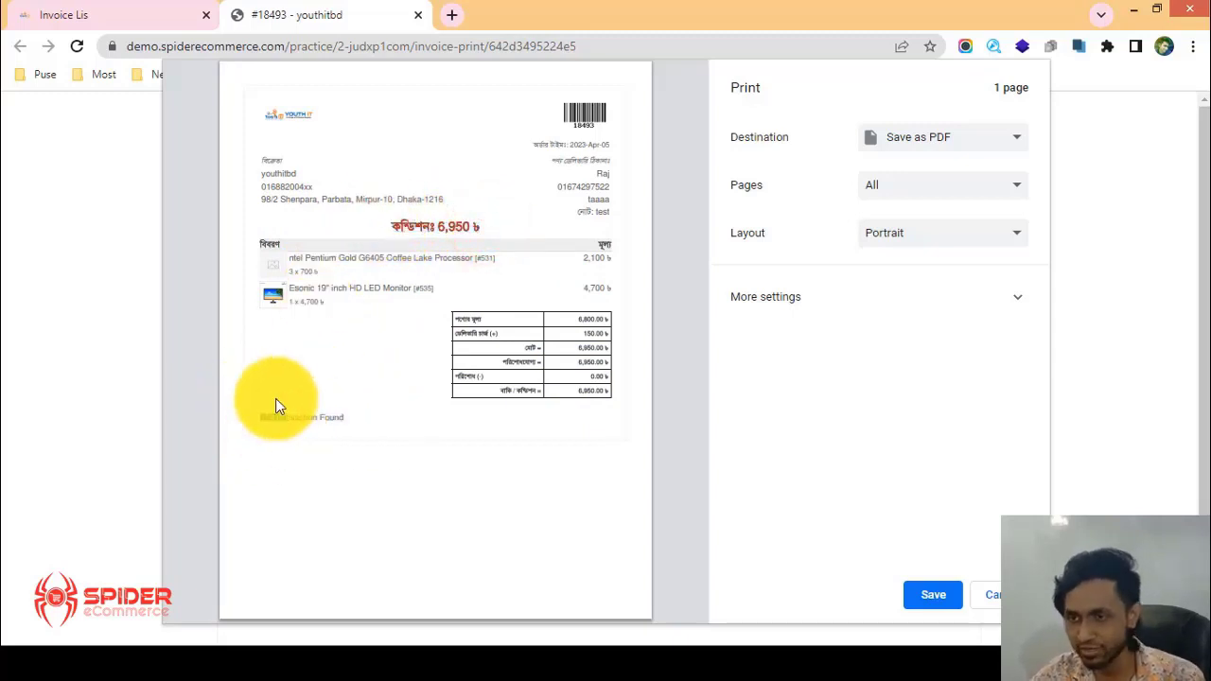
{"action": "left_click", "coordinate": [993, 594]}
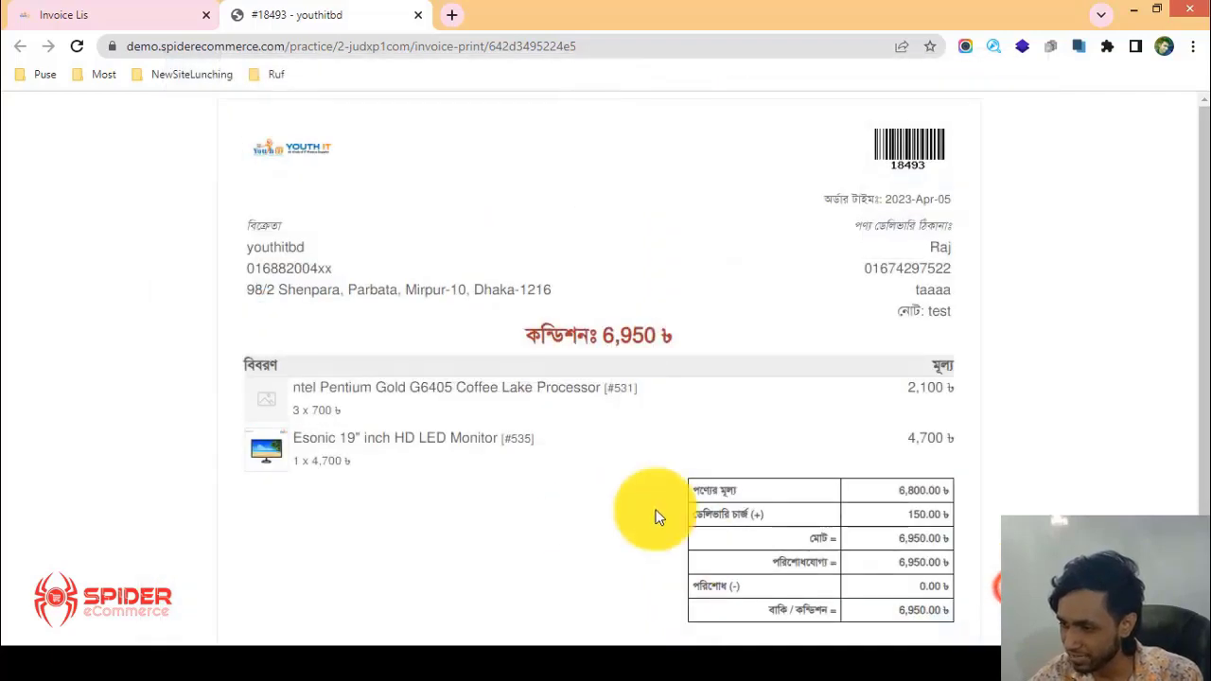
Return to the invoice list from the print page and open the second invoice's order page through the Track column.
{"action": "left_click", "coordinate": [419, 16]}
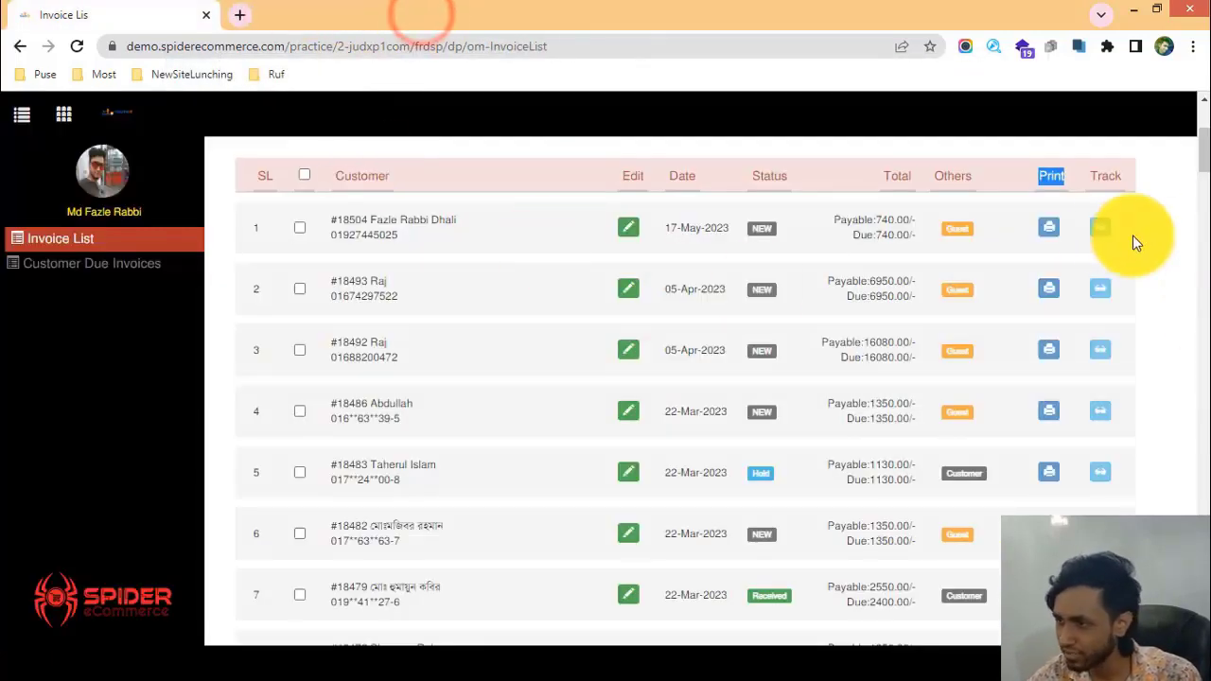
{"action": "scroll", "coordinate": [1097, 265], "scroll_direction": "up", "scroll_amount": 2}
{"action": "scroll", "coordinate": [1098, 312], "scroll_direction": "down", "scroll_amount": 1}
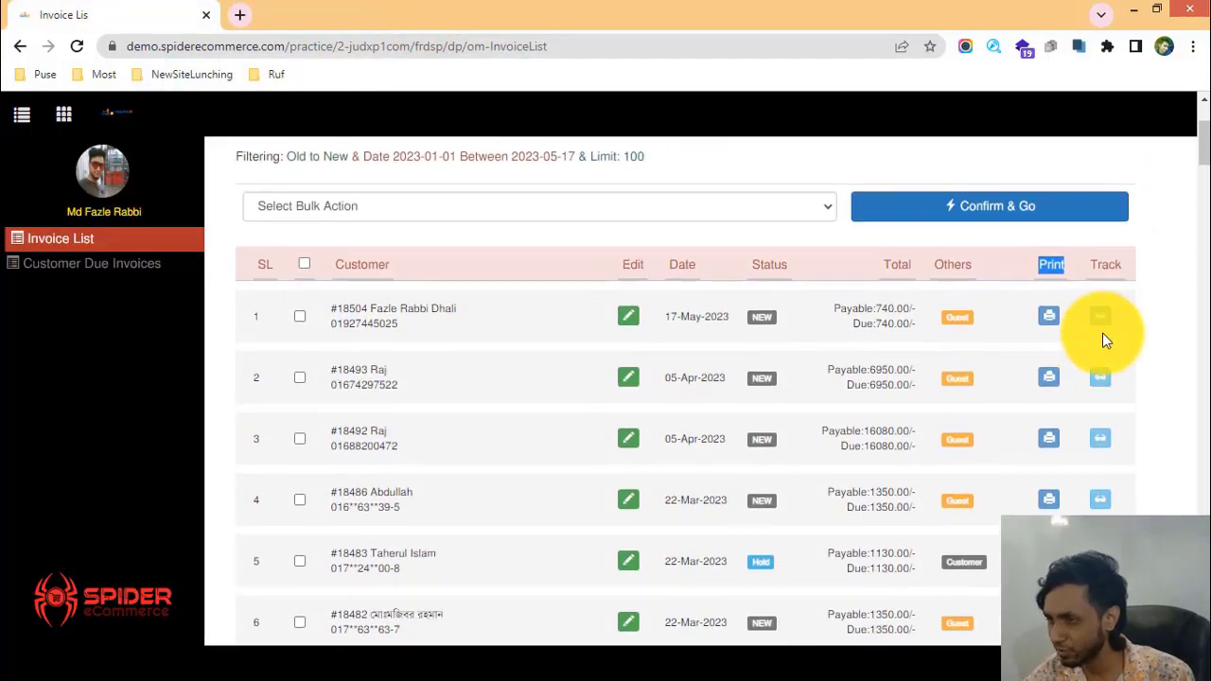
{"action": "double_click", "coordinate": [1104, 265]}
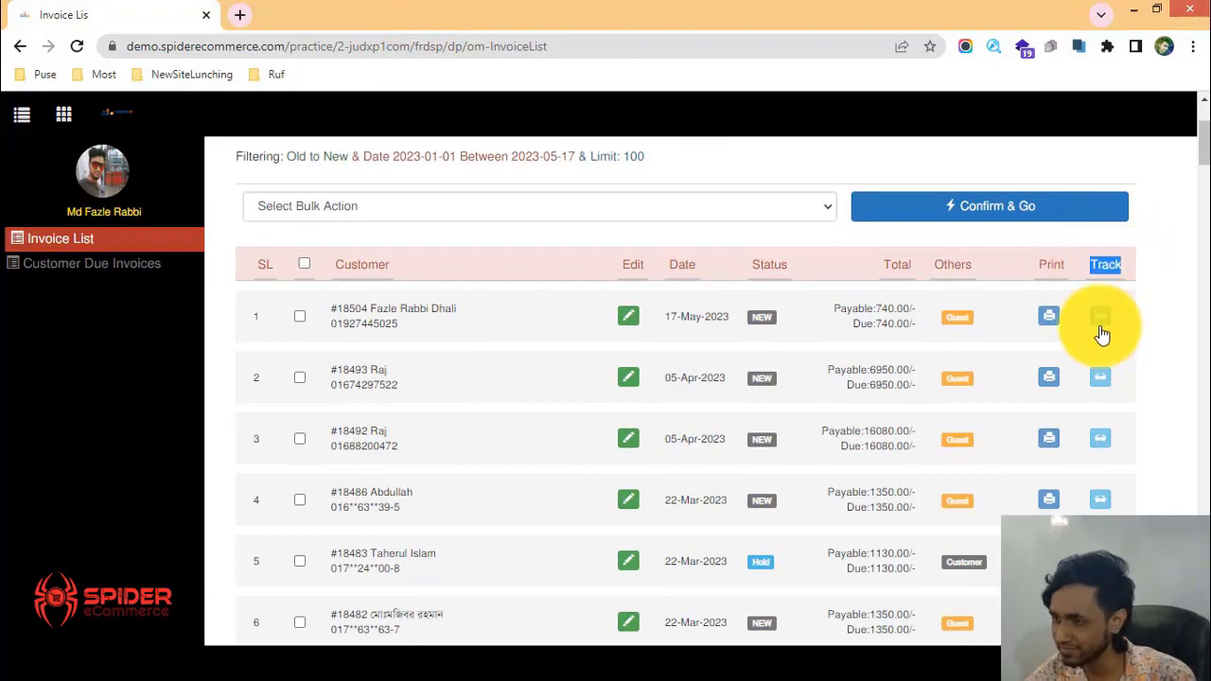
{"action": "scroll", "coordinate": [1088, 416], "scroll_direction": "down", "scroll_amount": 2}
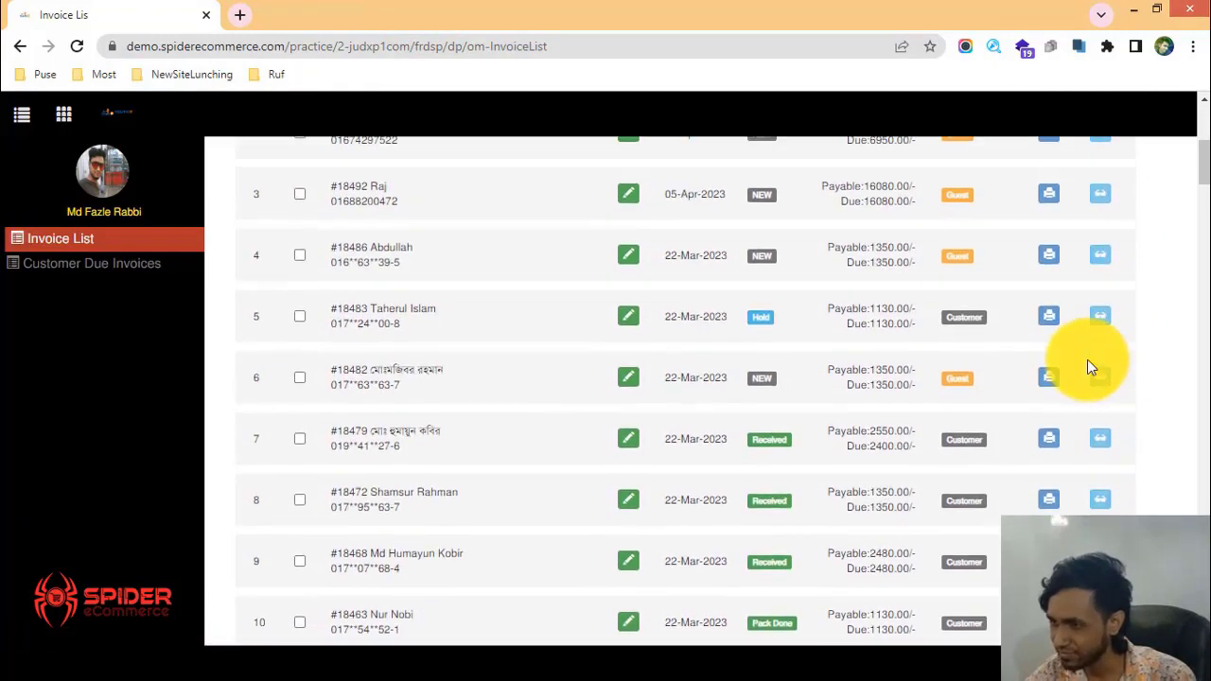
{"action": "scroll", "coordinate": [1092, 350], "scroll_direction": "up", "scroll_amount": 1}
{"action": "left_click", "coordinate": [1100, 289]}
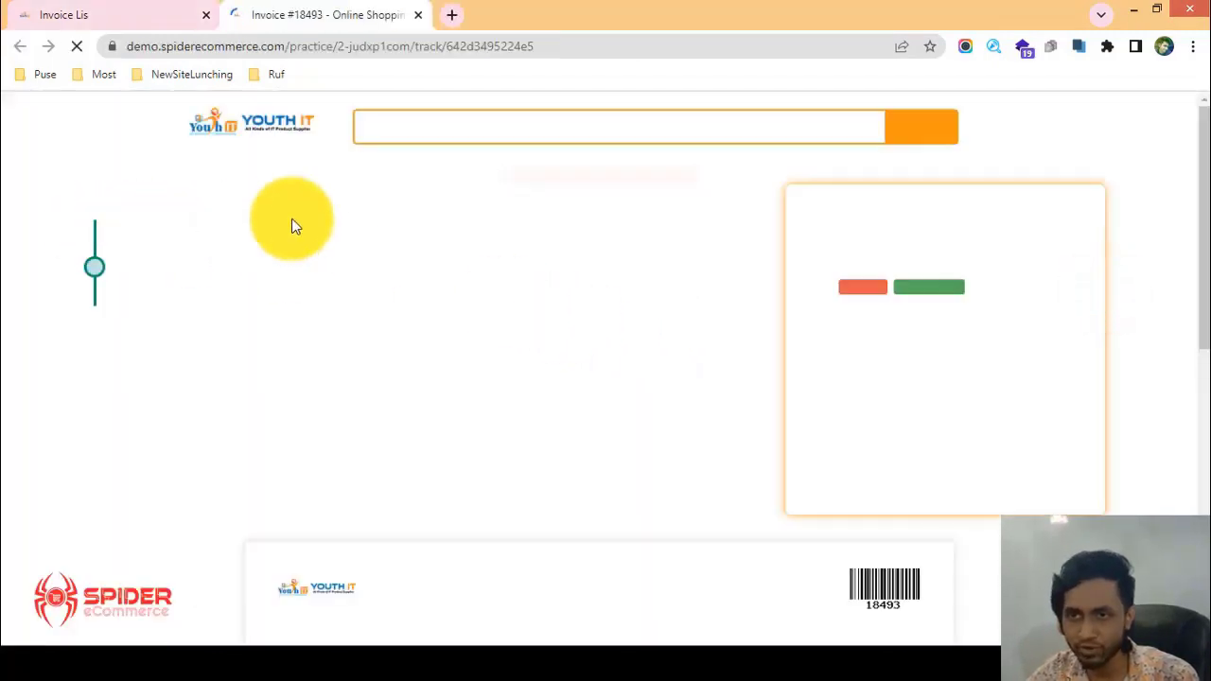
Review the second invoice's tracking timeline, order information and invoice details, and close its tracking page.
{"action": "scroll", "coordinate": [321, 365], "scroll_direction": "down", "scroll_amount": 6}
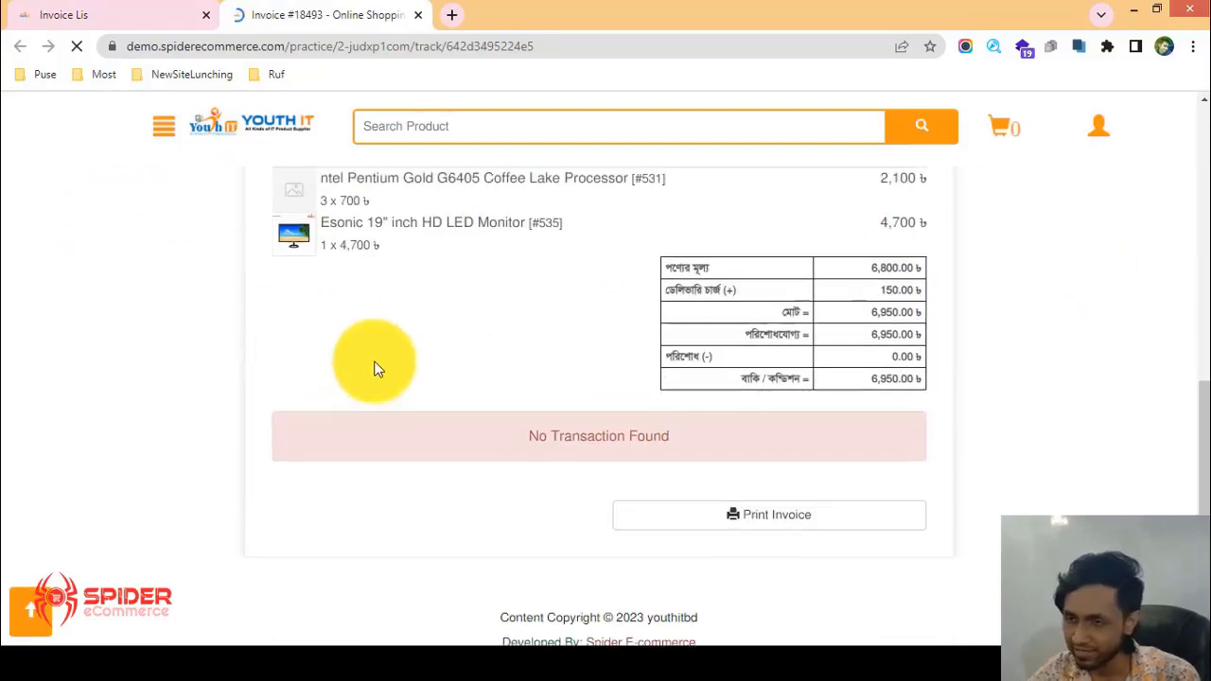
{"action": "scroll", "coordinate": [372, 365], "scroll_direction": "up", "scroll_amount": 8}
{"action": "scroll", "coordinate": [444, 331], "scroll_direction": "down", "scroll_amount": 6}
{"action": "scroll", "coordinate": [500, 314], "scroll_direction": "up", "scroll_amount": 7}
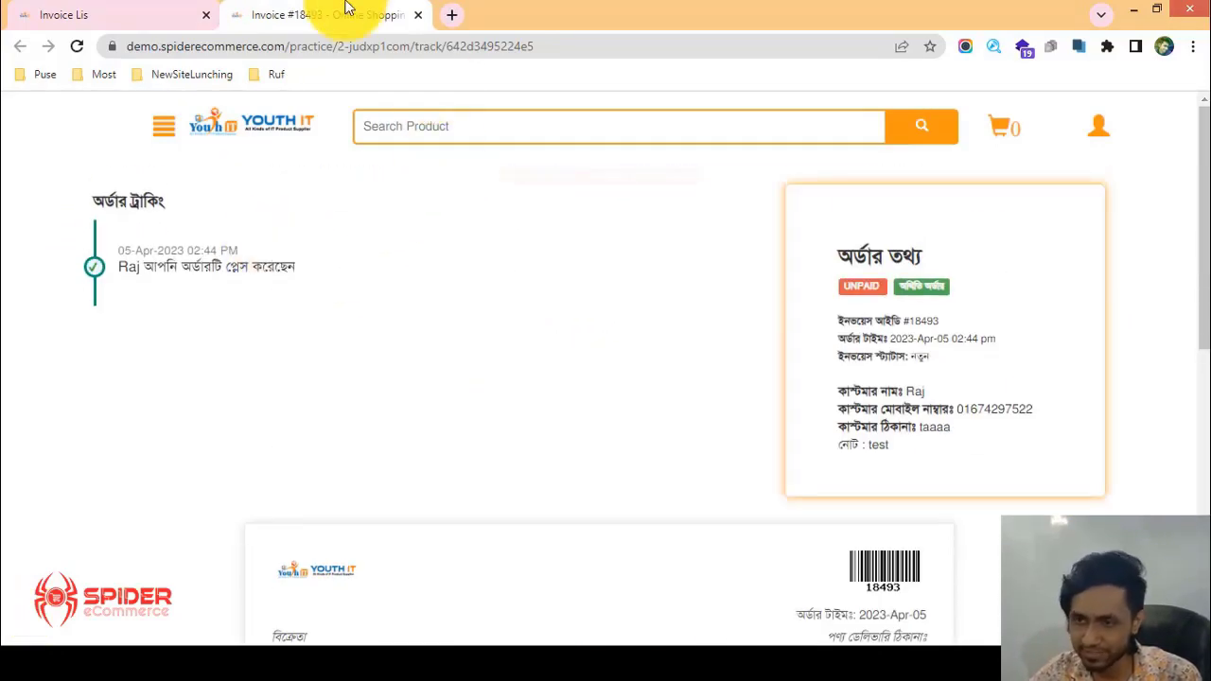
{"action": "left_click", "coordinate": [417, 15]}
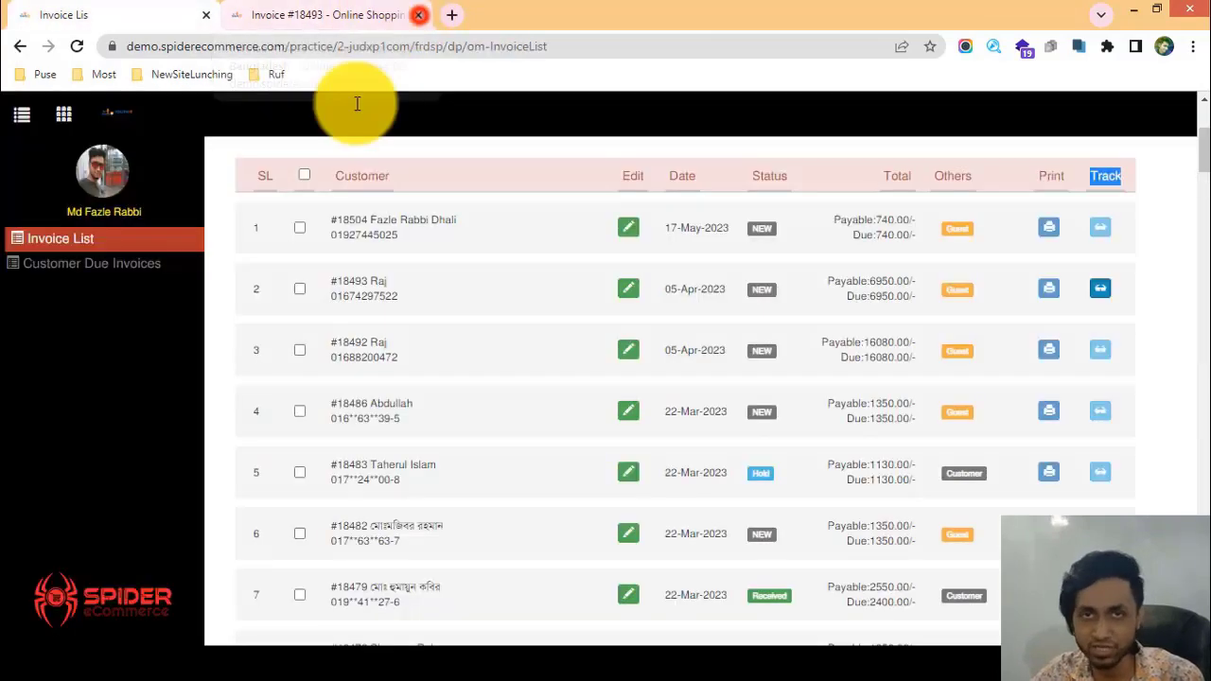
Look over the invoice list's filters and recap its column headings, including Customer, Edit, Date, Status and Total.
{"action": "scroll", "coordinate": [604, 306], "scroll_direction": "up", "scroll_amount": 3}
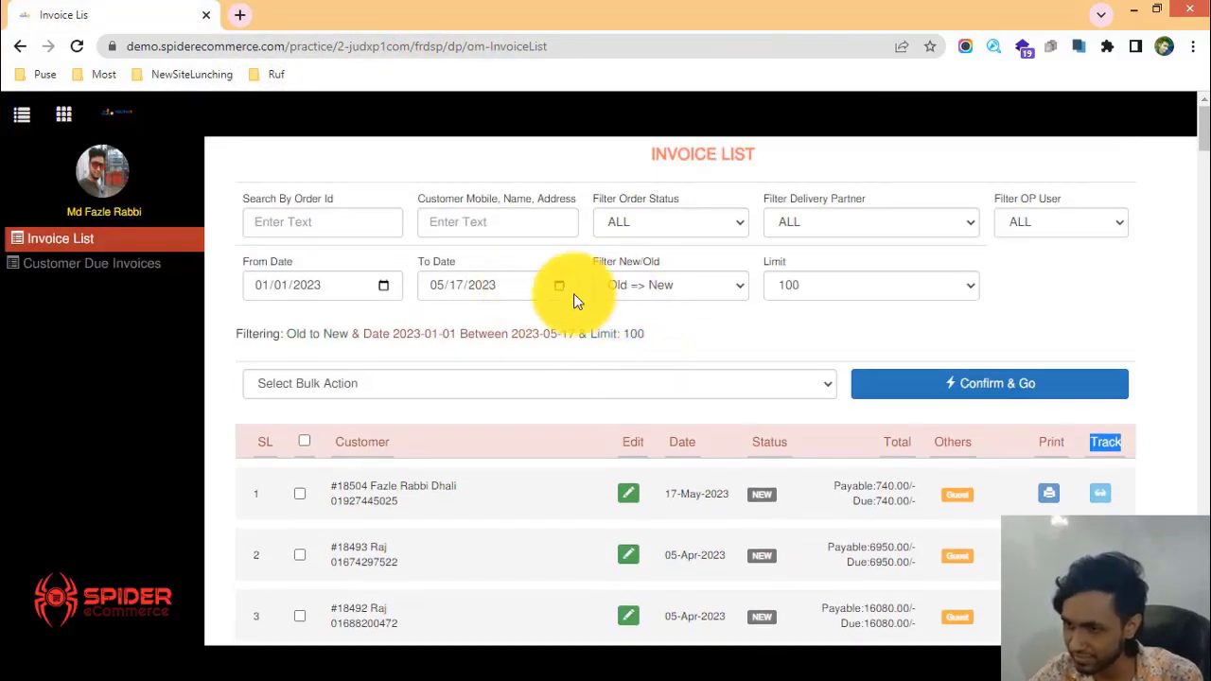
{"action": "scroll", "coordinate": [460, 300], "scroll_direction": "down", "scroll_amount": 1}
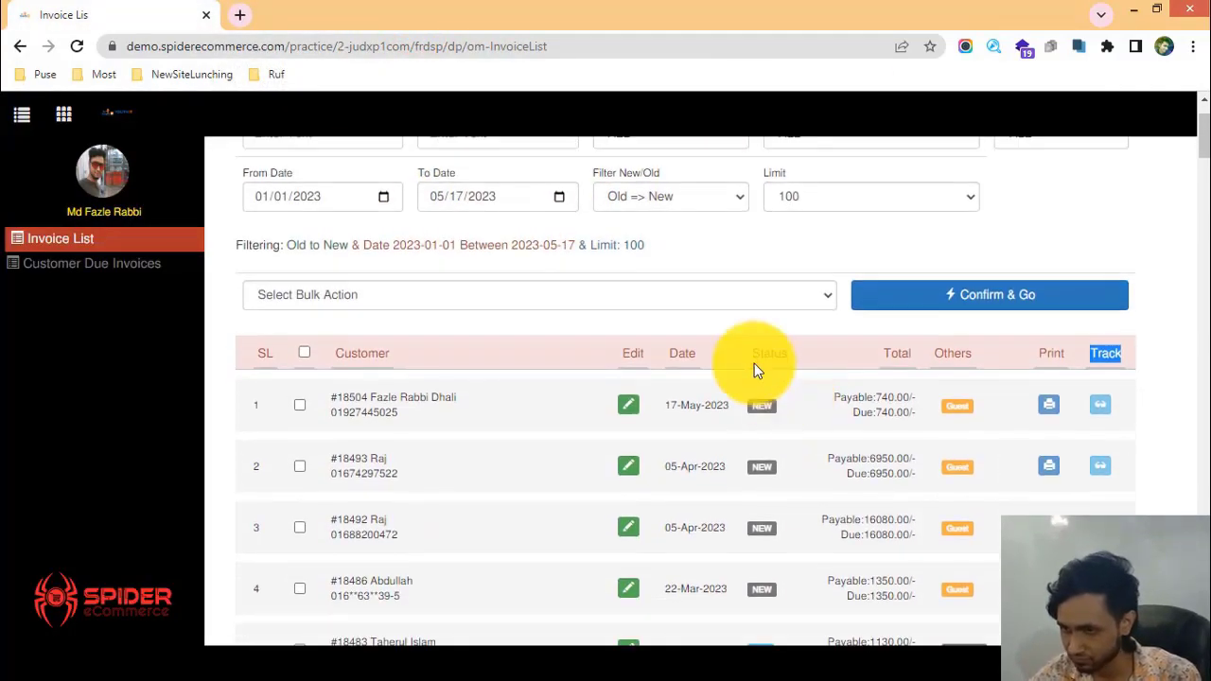
{"action": "left_click_drag", "start_coordinate": [754, 363], "coordinate": [690, 348]}
{"action": "left_click", "coordinate": [990, 355]}
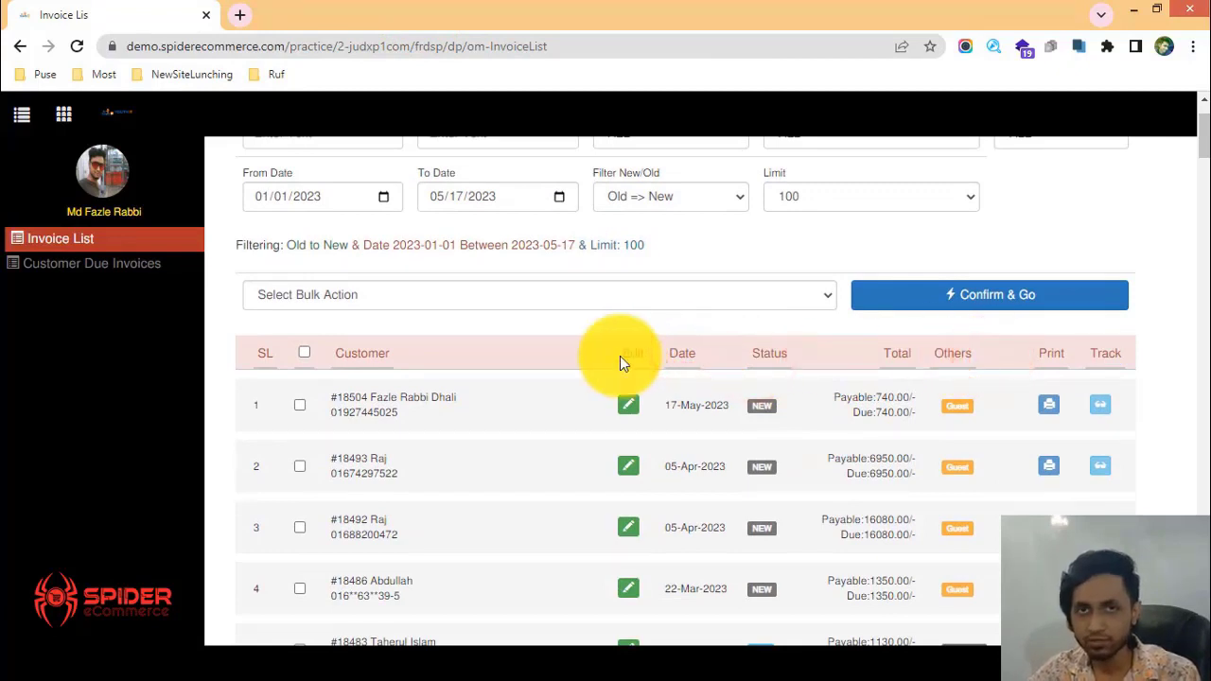
{"action": "left_click_drag", "start_coordinate": [361, 353], "coordinate": [391, 355]}
{"action": "left_click", "coordinate": [931, 362], "text": "shift"}
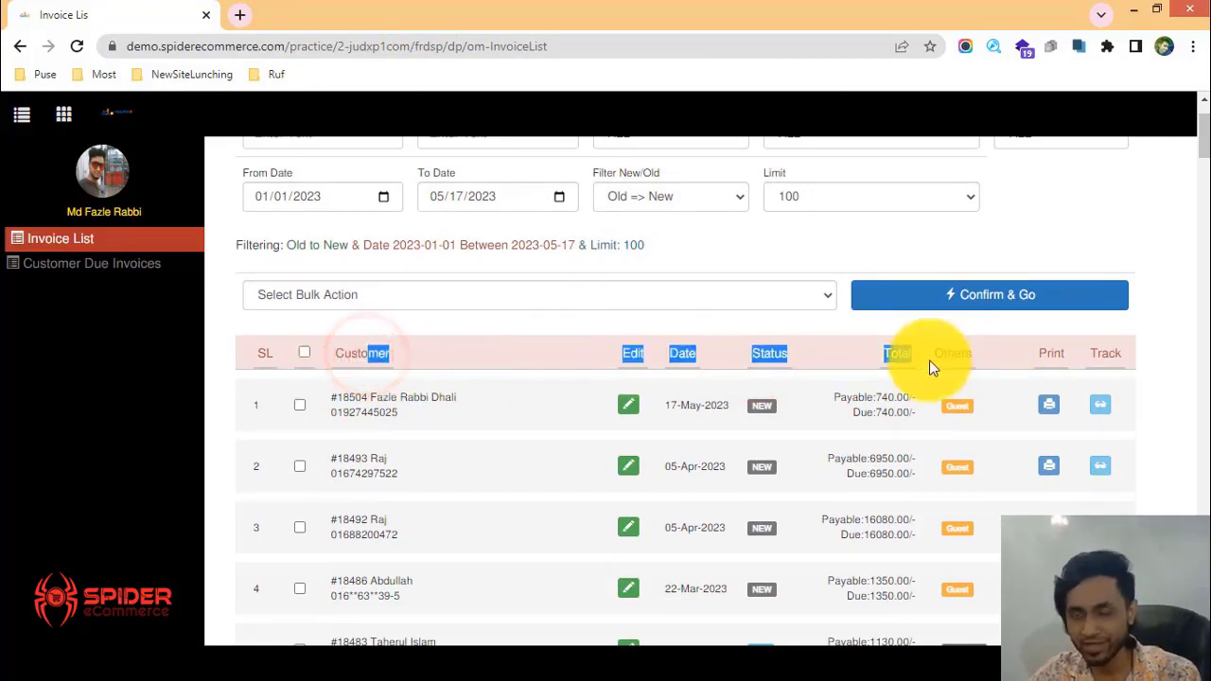
Examine the order number, customer name and mobile number in the first invoice row's Customer column.
{"action": "left_click_drag", "start_coordinate": [325, 398], "coordinate": [424, 417]}
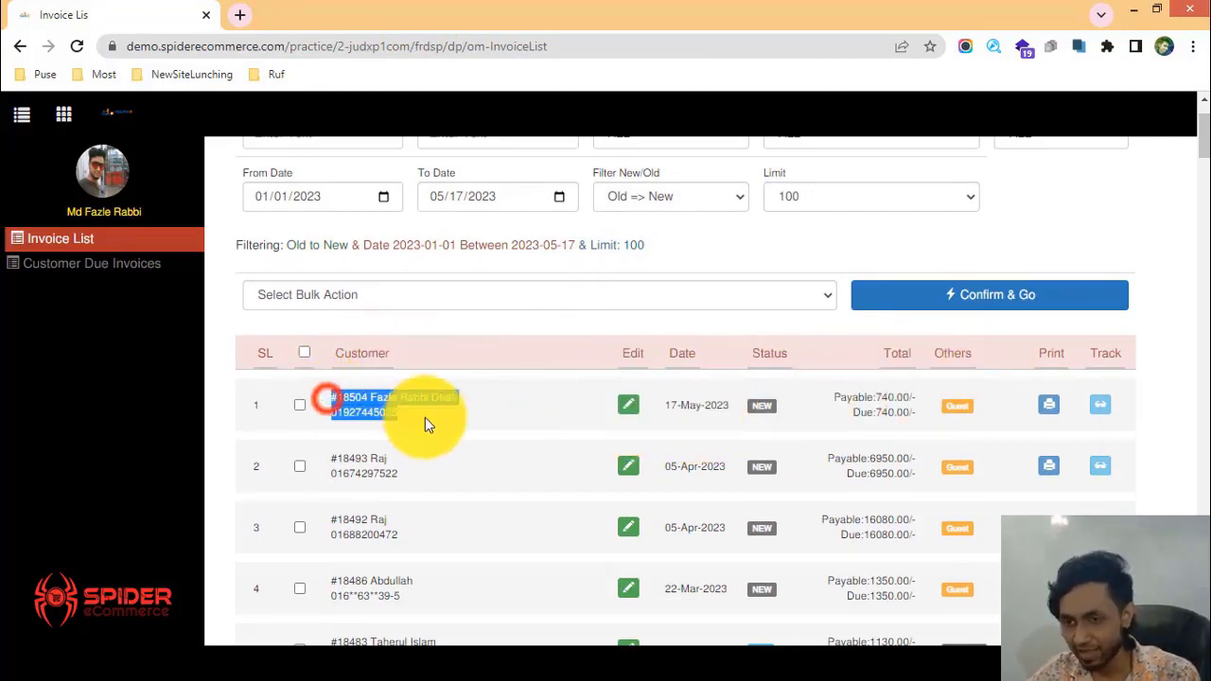
{"action": "left_click", "coordinate": [426, 417]}
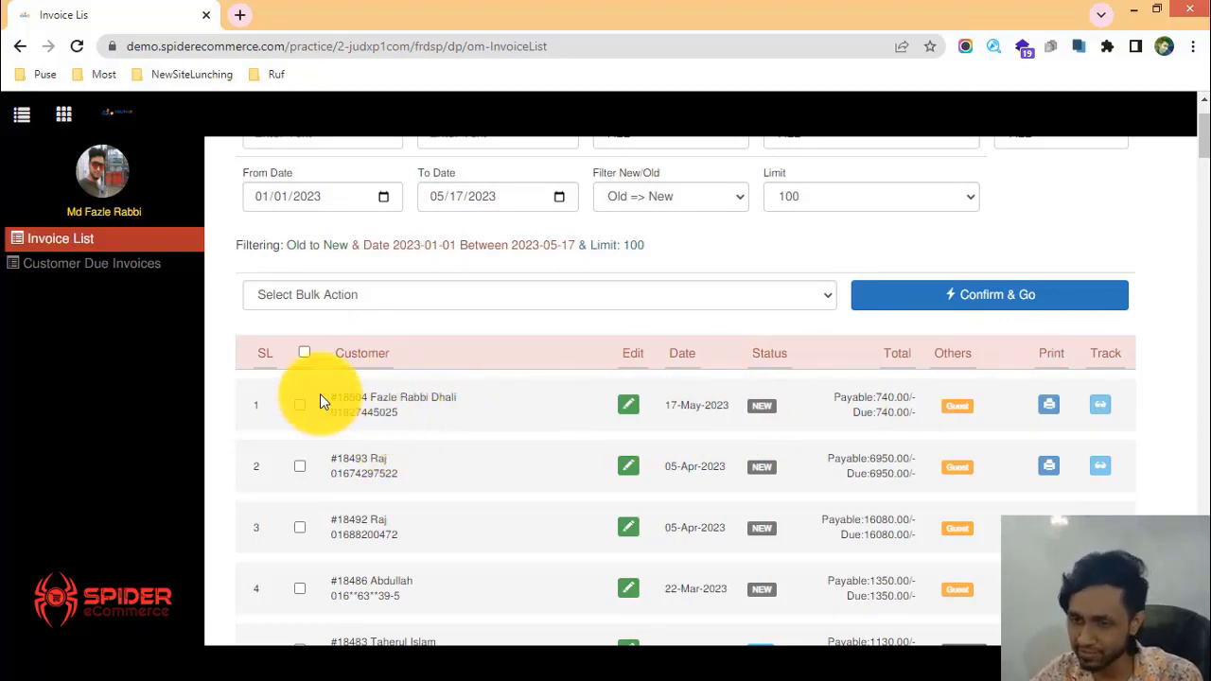
{"action": "left_click_drag", "start_coordinate": [326, 392], "coordinate": [403, 420]}
{"action": "left_click", "coordinate": [419, 423]}
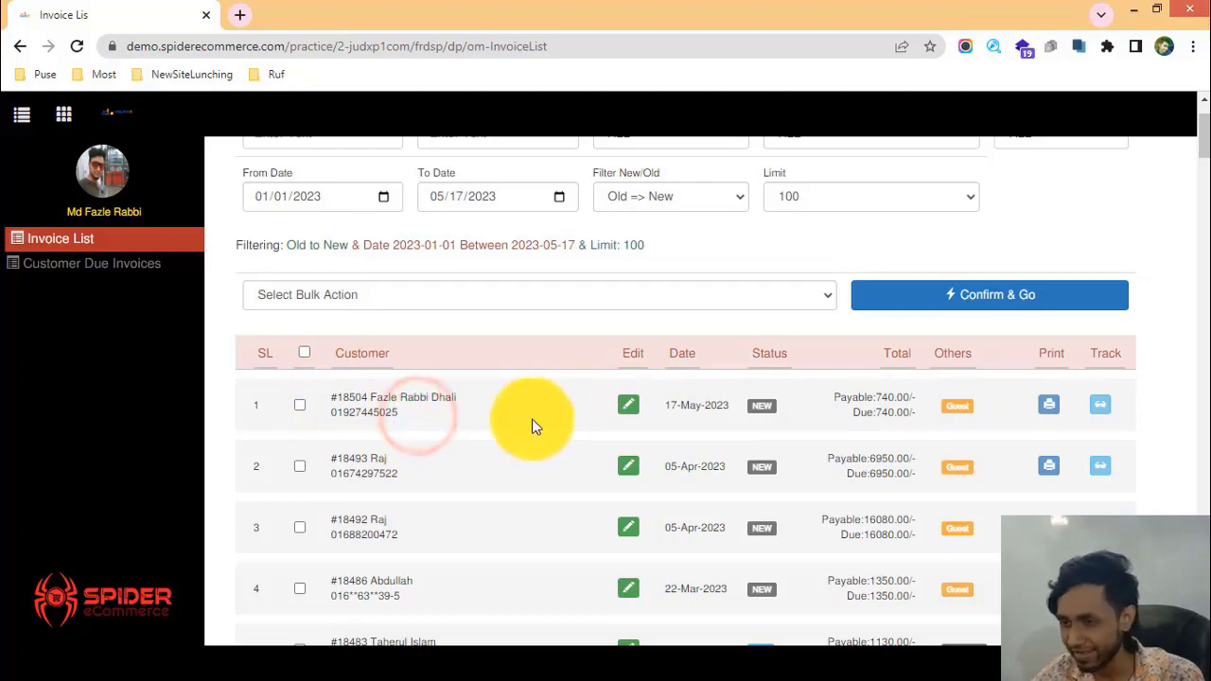